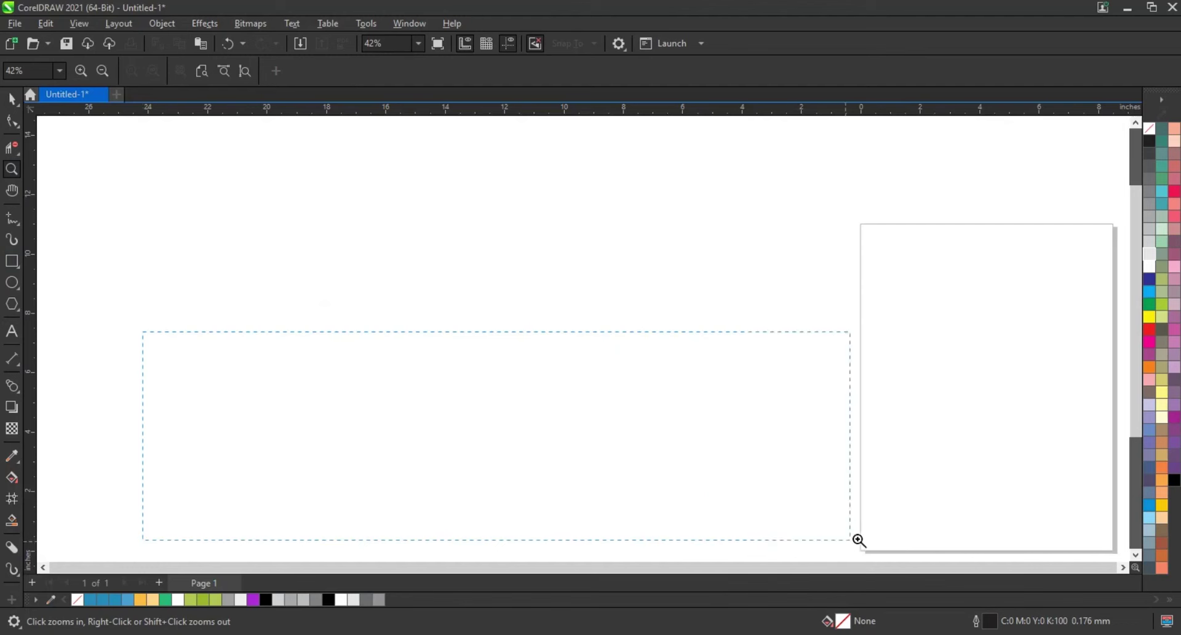
Step: Draw a long rectangle near the page centre, then make it shorter and wider to the left
{"action": "left_click_drag", "start_coordinate": [778, 546], "coordinate": [855, 541]}
{"action": "left_click", "coordinate": [11, 261]}
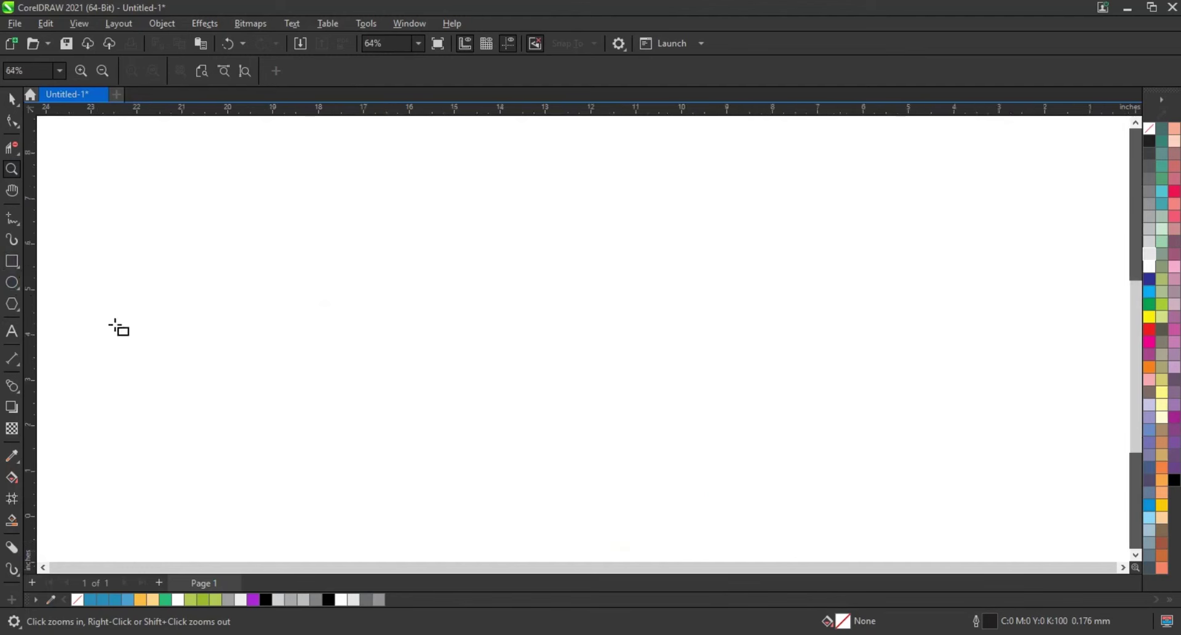
{"action": "mouse_move", "coordinate": [331, 356]}
{"action": "left_mouse_down"}
{"action": "mouse_move", "coordinate": [776, 460]}
{"action": "mouse_move", "coordinate": [816, 439]}
{"action": "left_mouse_up"}
{"action": "key", "text": "space"}
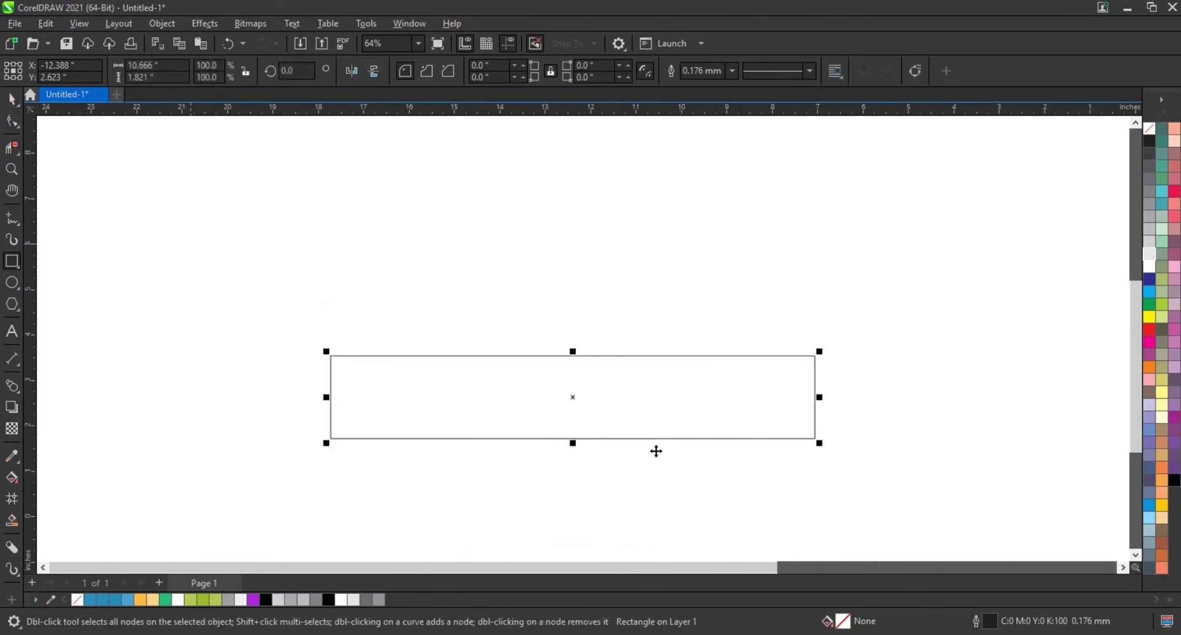
{"action": "key", "text": "space"}
{"action": "left_click_drag", "start_coordinate": [573, 351], "coordinate": [573, 367]}
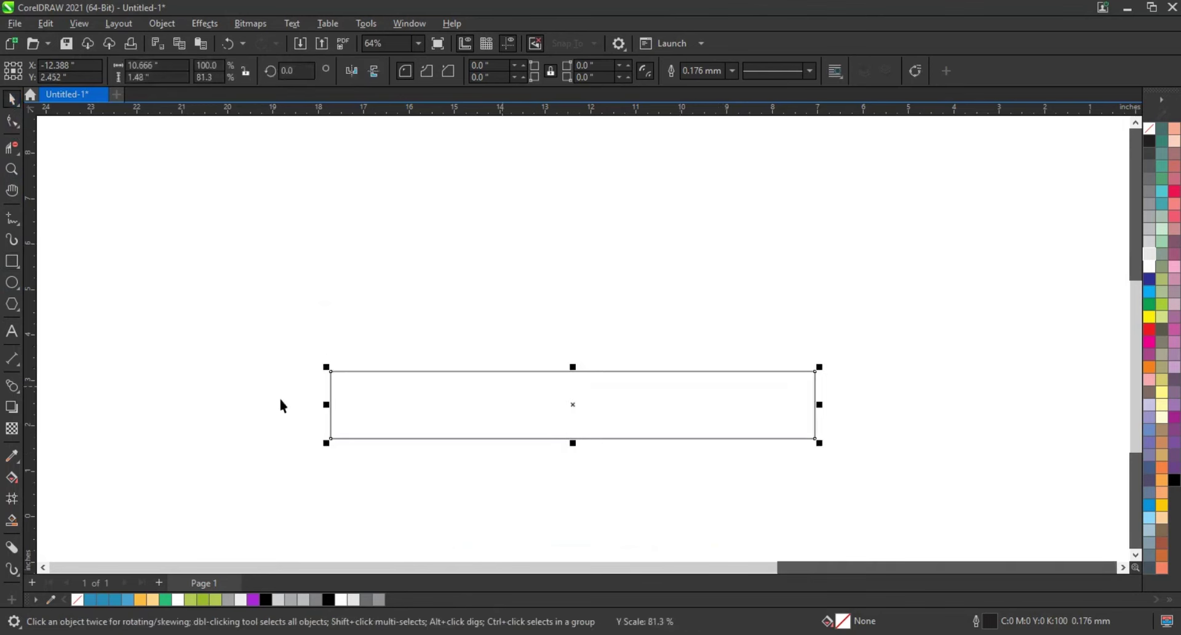
{"action": "left_click_drag", "start_coordinate": [327, 404], "coordinate": [239, 404]}
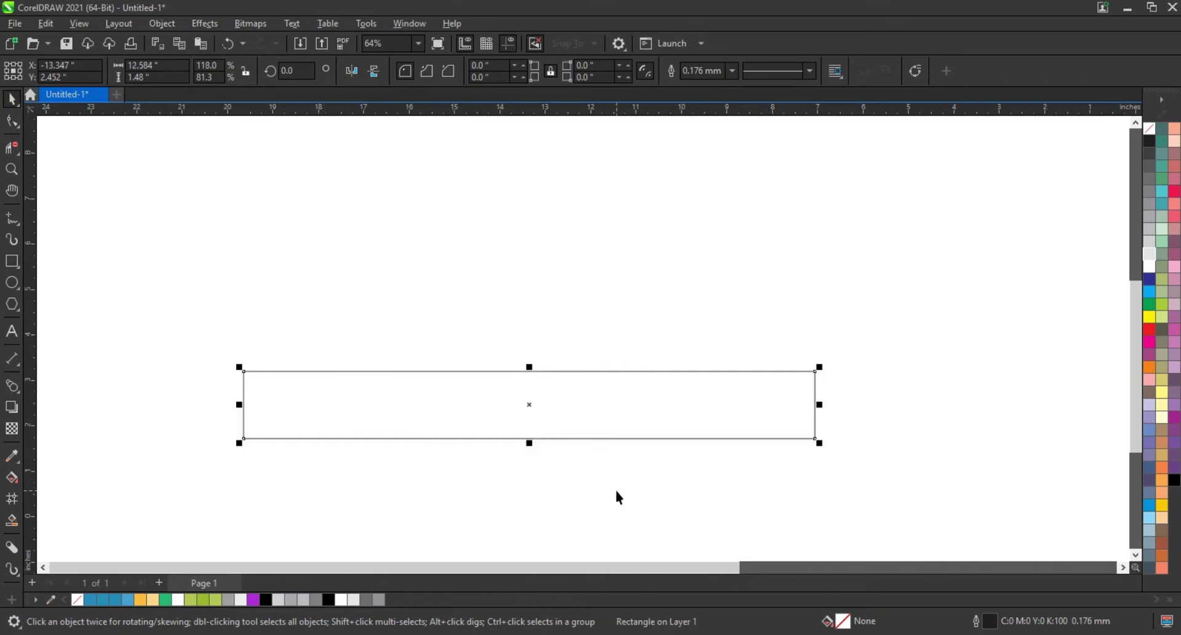
Step: Mirror a thin strip onto the rectangle's top, fill block and strip in two greys
{"action": "left_click_drag", "start_coordinate": [531, 444], "coordinate": [547, 357]}
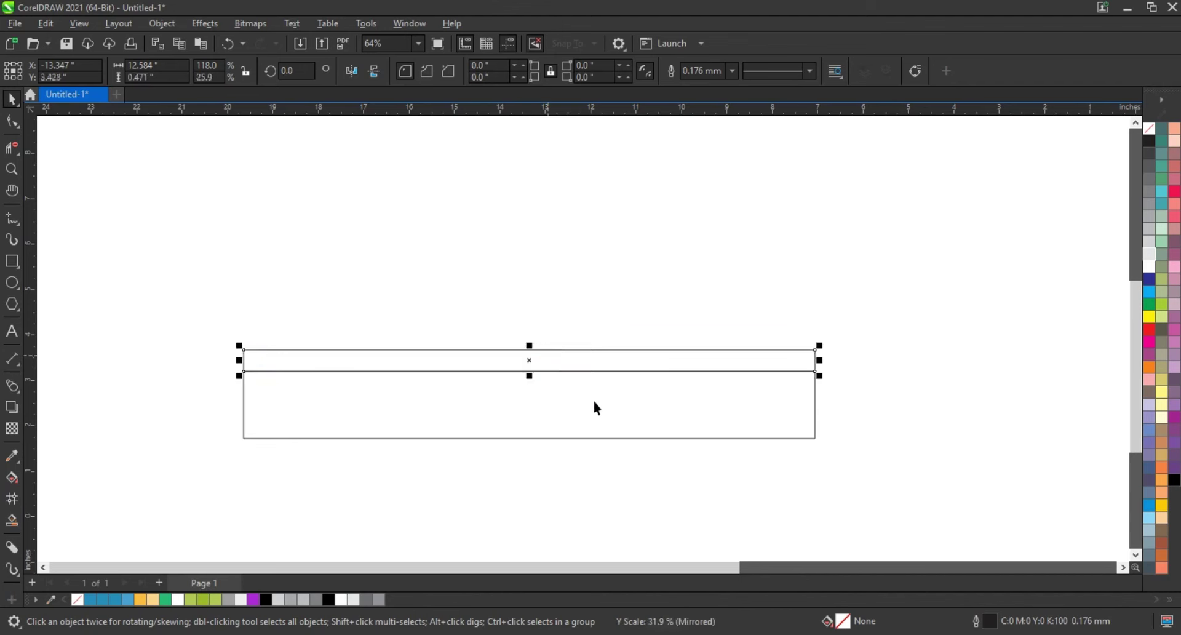
{"action": "left_click", "coordinate": [552, 400]}
{"action": "left_click", "coordinate": [1150, 231]}
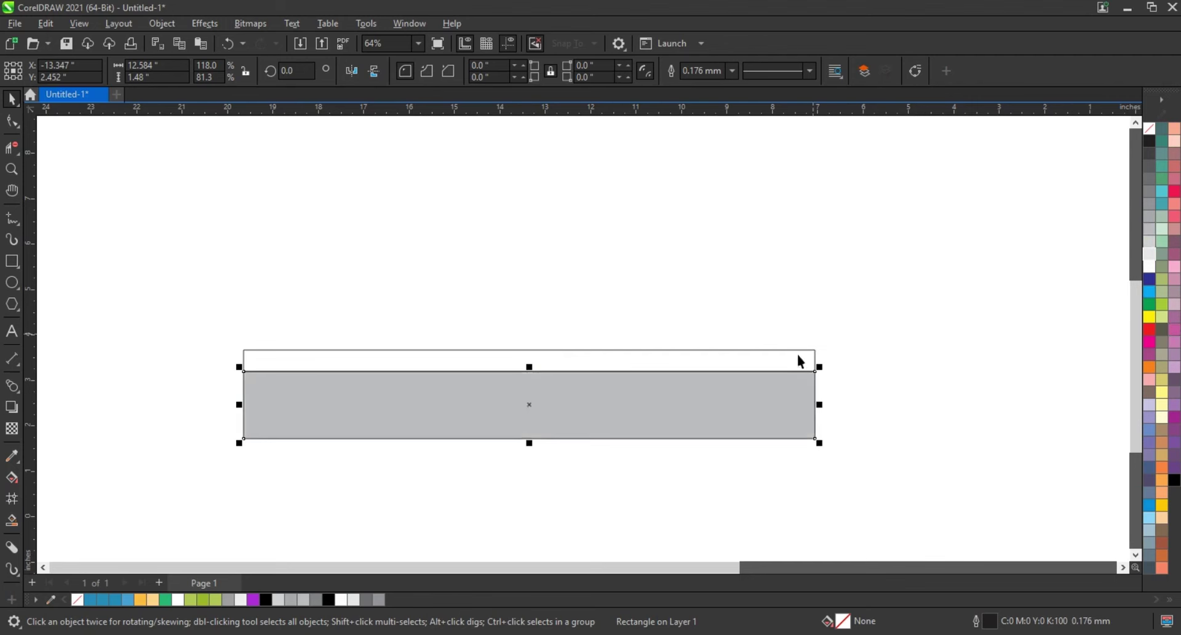
{"action": "left_click", "coordinate": [796, 353]}
{"action": "left_click", "coordinate": [1150, 243]}
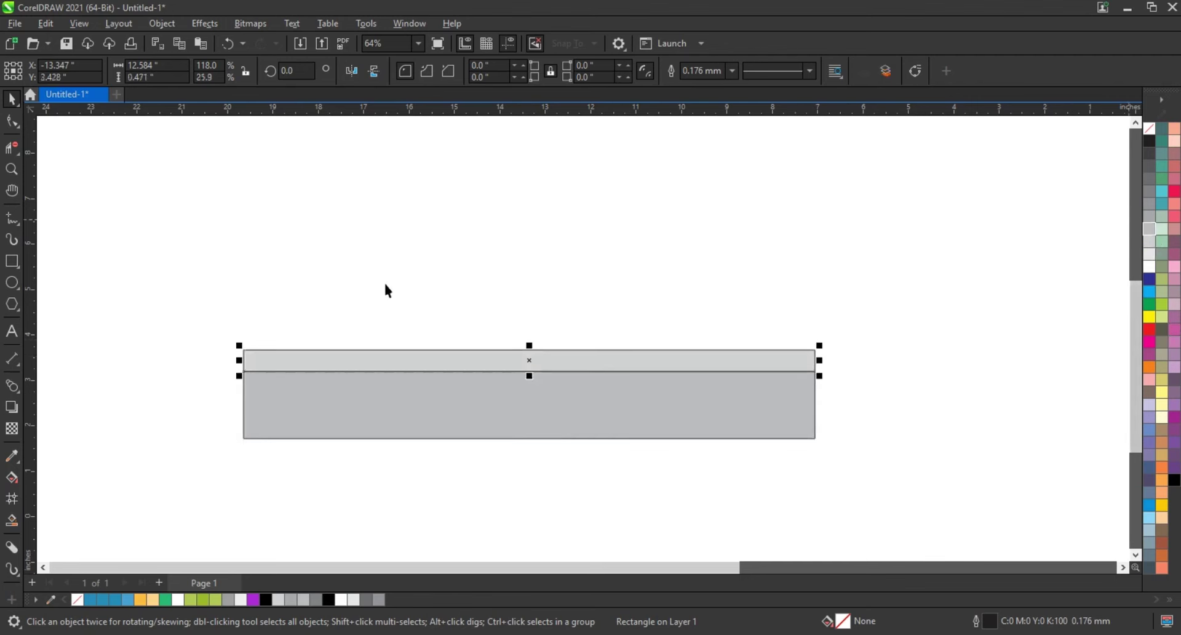
{"action": "key", "text": "z"}
{"action": "left_click_drag", "start_coordinate": [183, 305], "coordinate": [888, 456]}
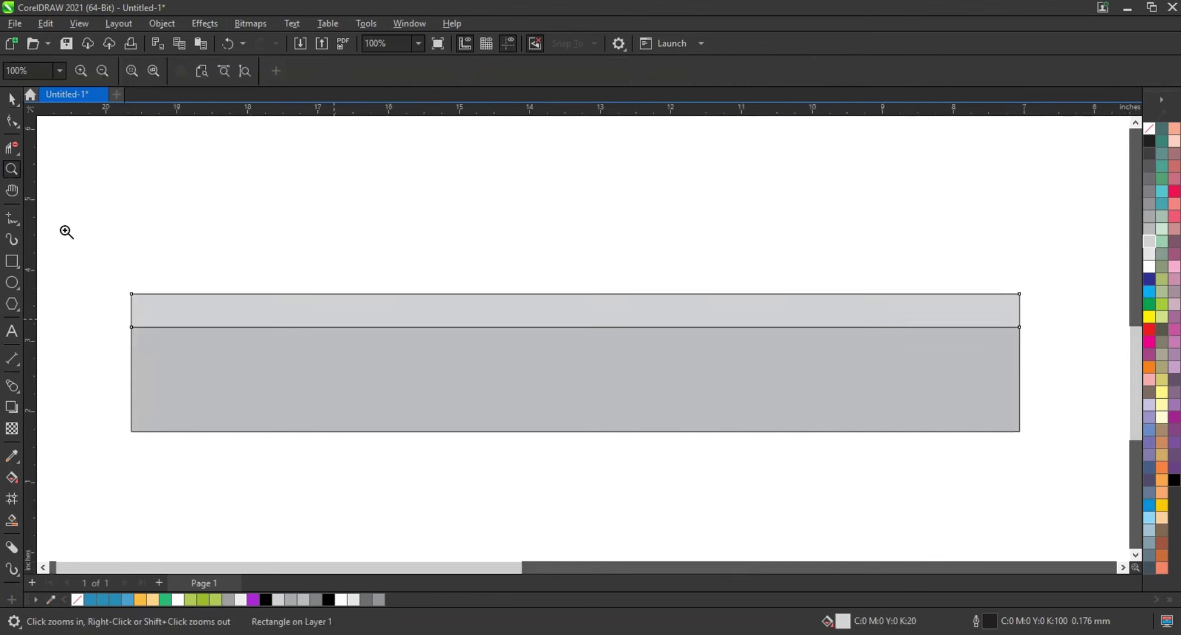
Step: Convert the top strip to curves and slant its left end, shortening it from the right
{"action": "left_click", "coordinate": [13, 99]}
{"action": "left_click", "coordinate": [161, 23]}
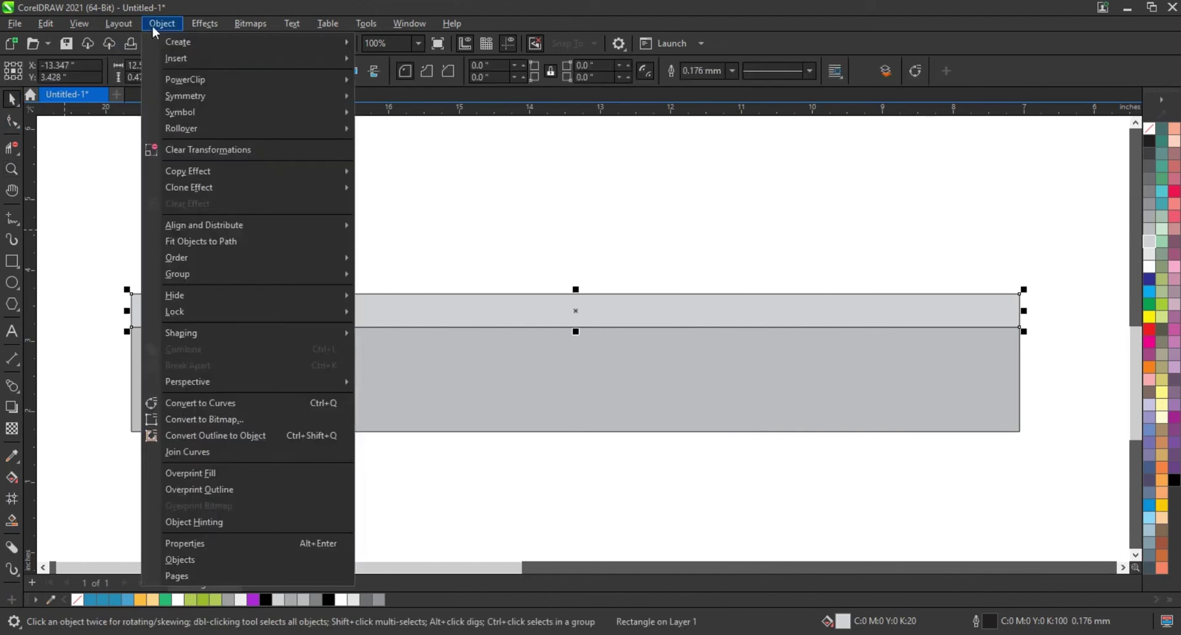
{"action": "left_click", "coordinate": [198, 403]}
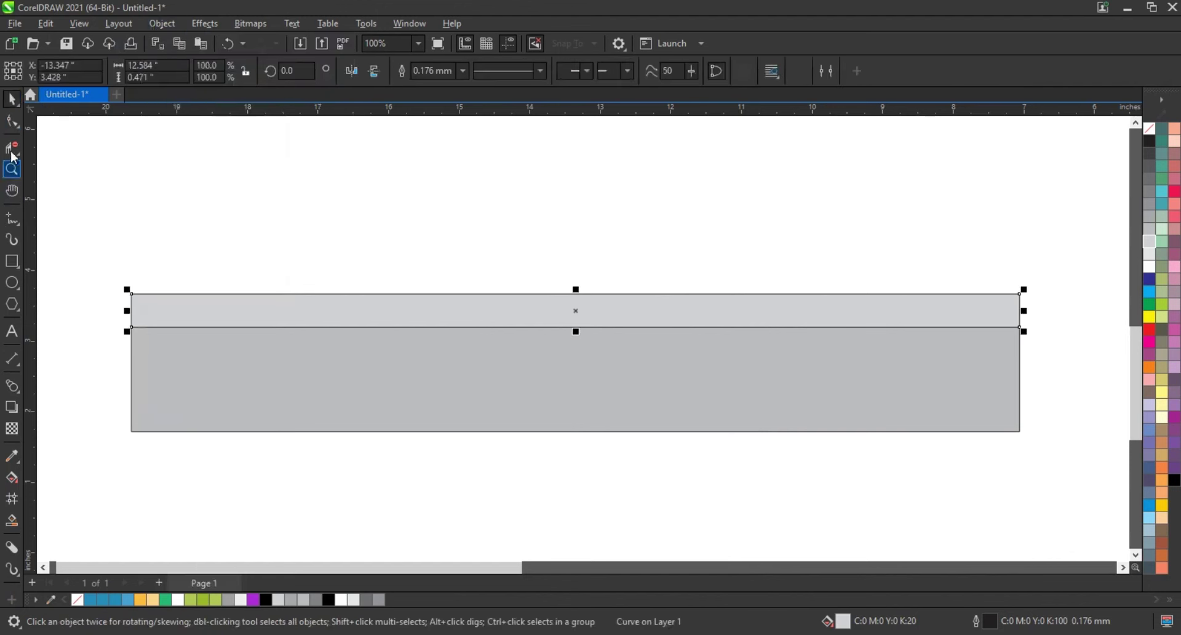
{"action": "left_click", "coordinate": [15, 125]}
{"action": "left_click_drag", "start_coordinate": [117, 286], "coordinate": [165, 297]}
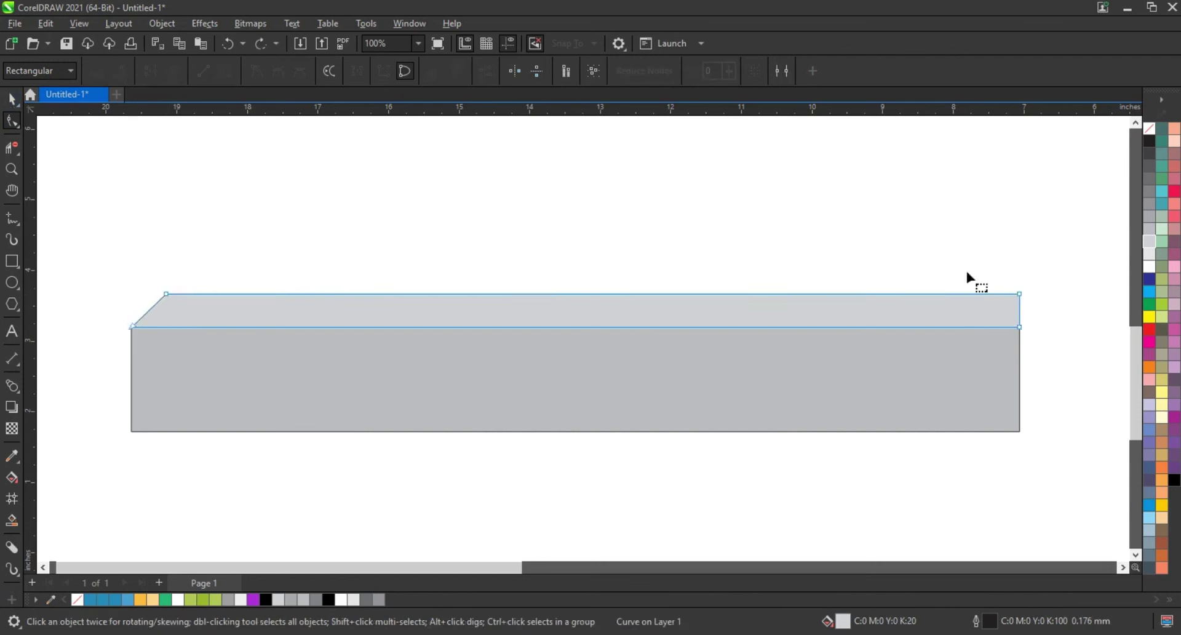
{"action": "left_click_drag", "start_coordinate": [1020, 328], "coordinate": [583, 327]}
{"action": "left_click", "coordinate": [11, 101]}
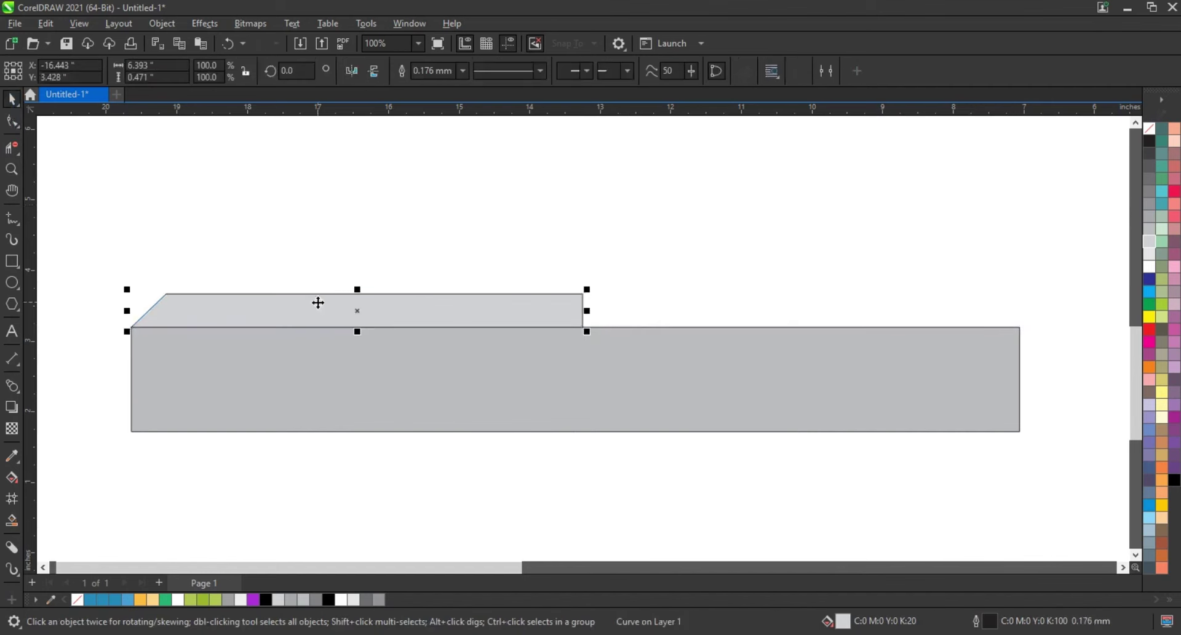
Step: Paste a horizontally mirrored copy of the slanted piece, right-aligned to the block
{"action": "right_click", "coordinate": [318, 303]}
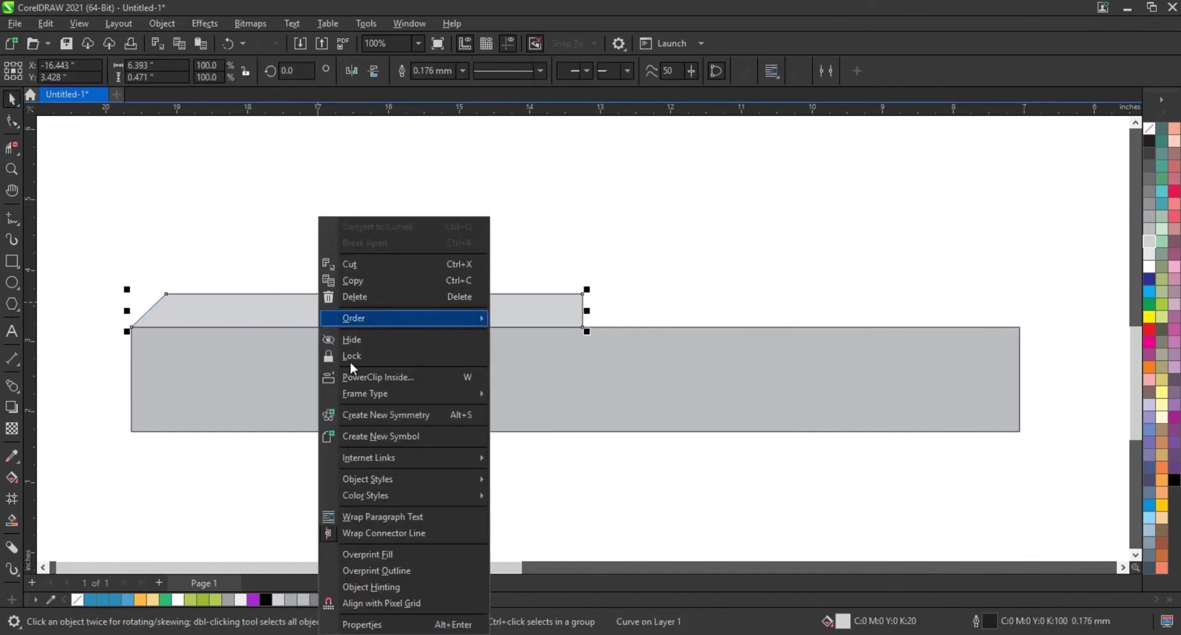
{"action": "left_click", "coordinate": [348, 297]}
{"action": "key", "text": "ctrl+z"}
{"action": "right_click", "coordinate": [394, 220]}
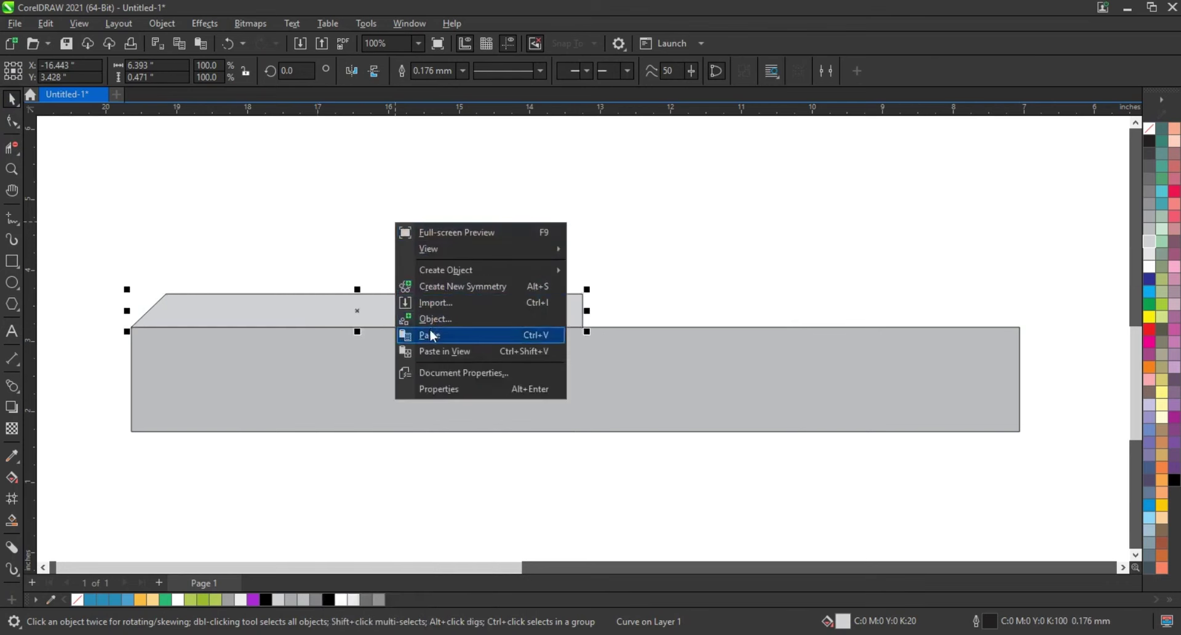
{"action": "left_click", "coordinate": [433, 335]}
{"action": "left_click", "coordinate": [354, 72]}
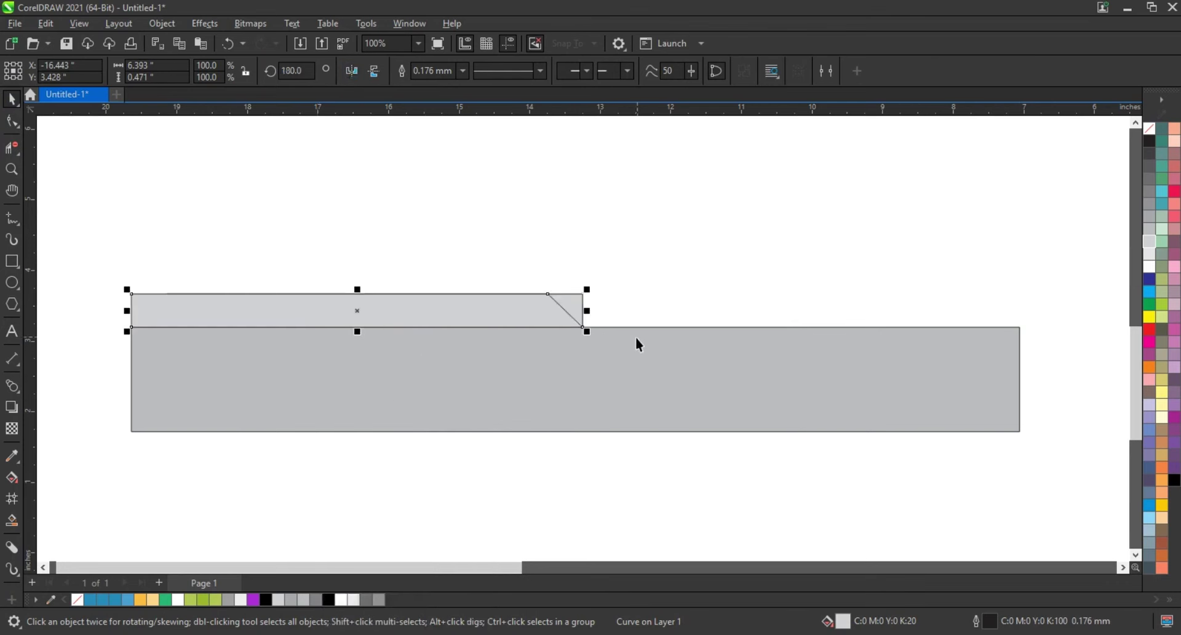
{"action": "left_click", "coordinate": [636, 339], "text": "shift"}
{"action": "key", "text": "r"}
{"action": "left_click", "coordinate": [672, 264]}
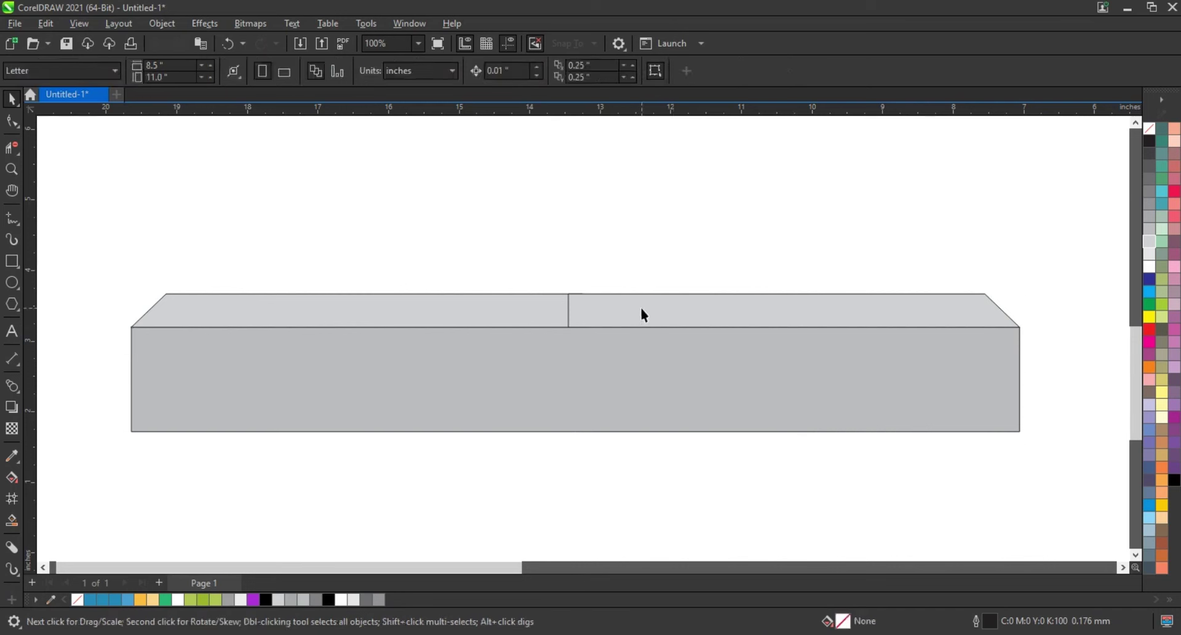
{"action": "left_click", "coordinate": [639, 310]}
{"action": "left_click", "coordinate": [495, 303], "text": "shift"}
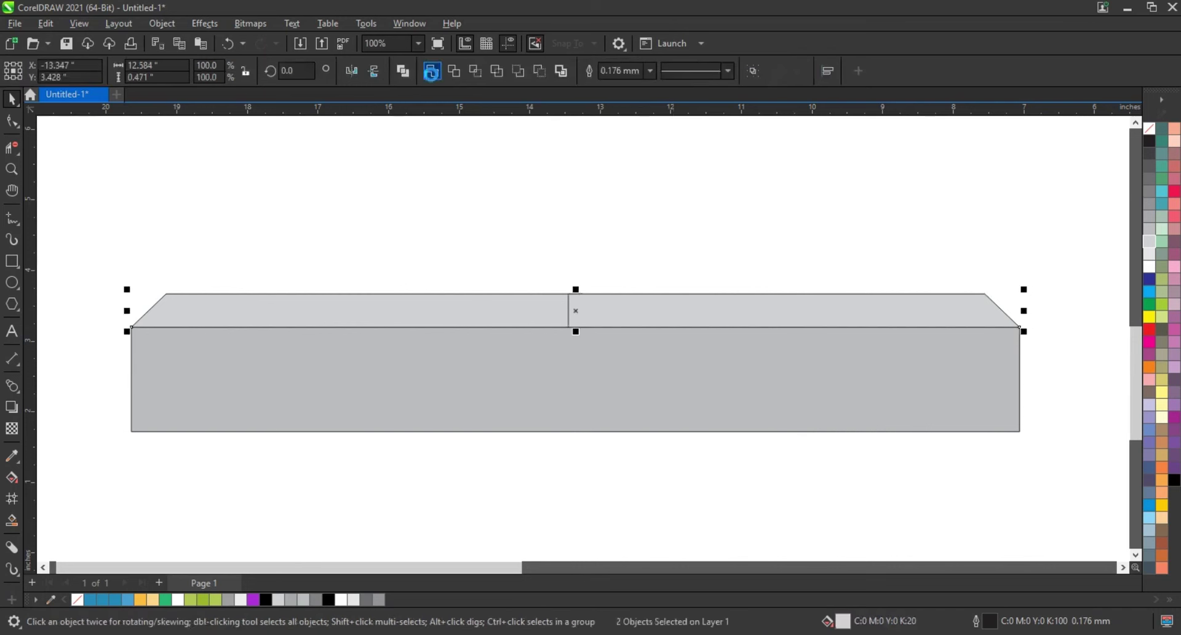
Step: Flatten the top face into a thinner bevel
{"action": "left_click_drag", "start_coordinate": [577, 288], "coordinate": [576, 310]}
{"action": "scroll", "coordinate": [457, 491], "scroll_direction": "down", "scroll_amount": 1}
{"action": "scroll", "coordinate": [456, 491], "scroll_direction": "down", "scroll_amount": 1}
Step: Copy the whole block upward and make the copy narrower and shorter
{"action": "left_click_drag", "start_coordinate": [198, 310], "coordinate": [902, 486]}
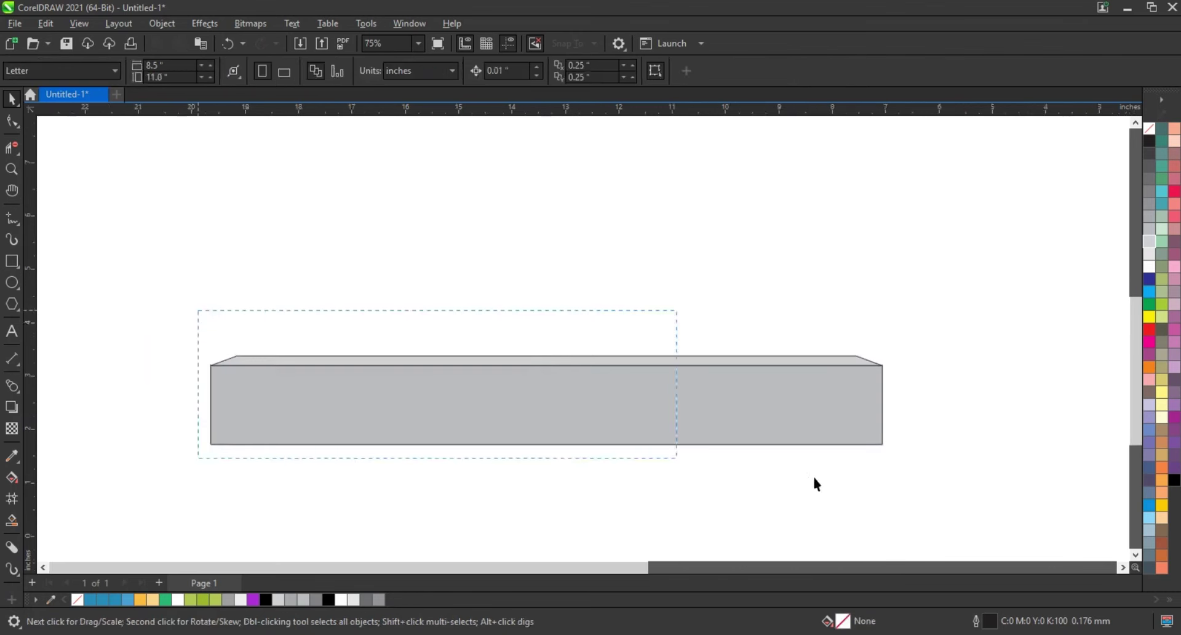
{"action": "left_click_drag", "start_coordinate": [625, 403], "coordinate": [633, 316]}
{"action": "left_click_drag", "start_coordinate": [886, 310], "coordinate": [866, 316]}
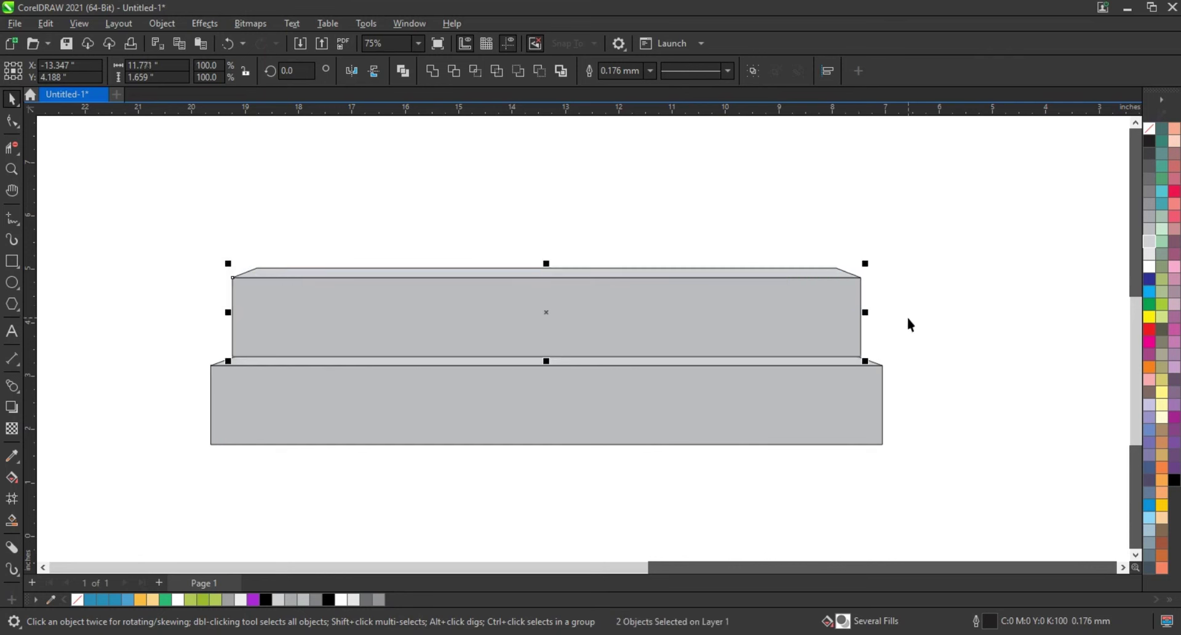
{"action": "left_click_drag", "start_coordinate": [547, 263], "coordinate": [552, 274]}
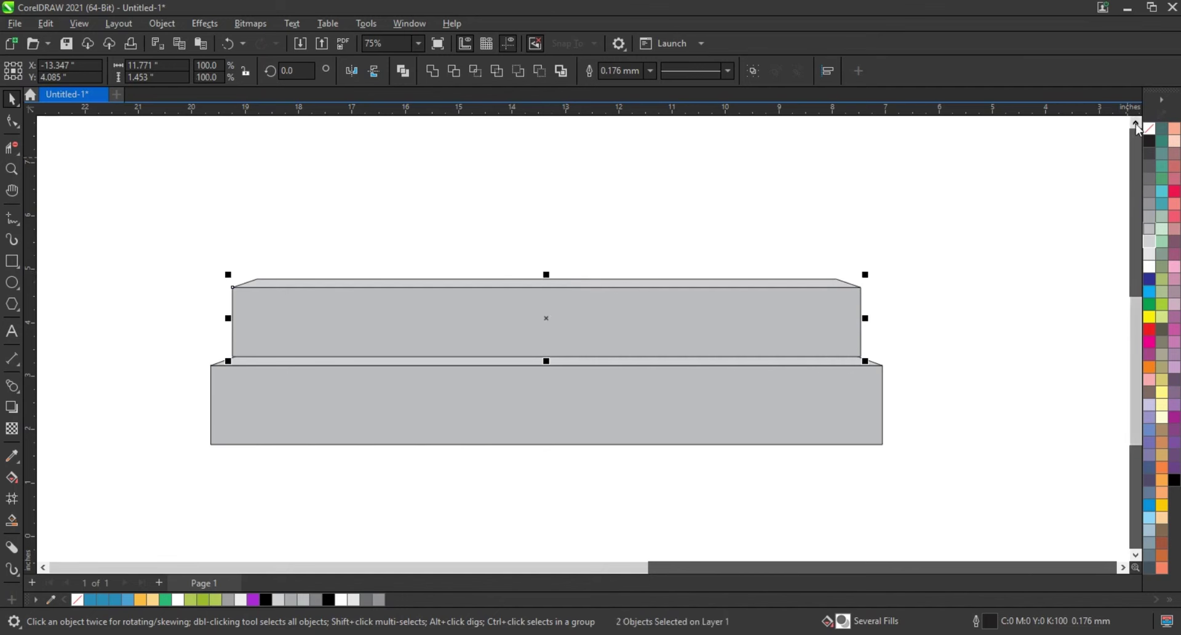
{"action": "scroll", "coordinate": [606, 372], "scroll_direction": "up", "scroll_amount": 2}
{"action": "left_click_drag", "start_coordinate": [589, 397], "coordinate": [596, 345]}
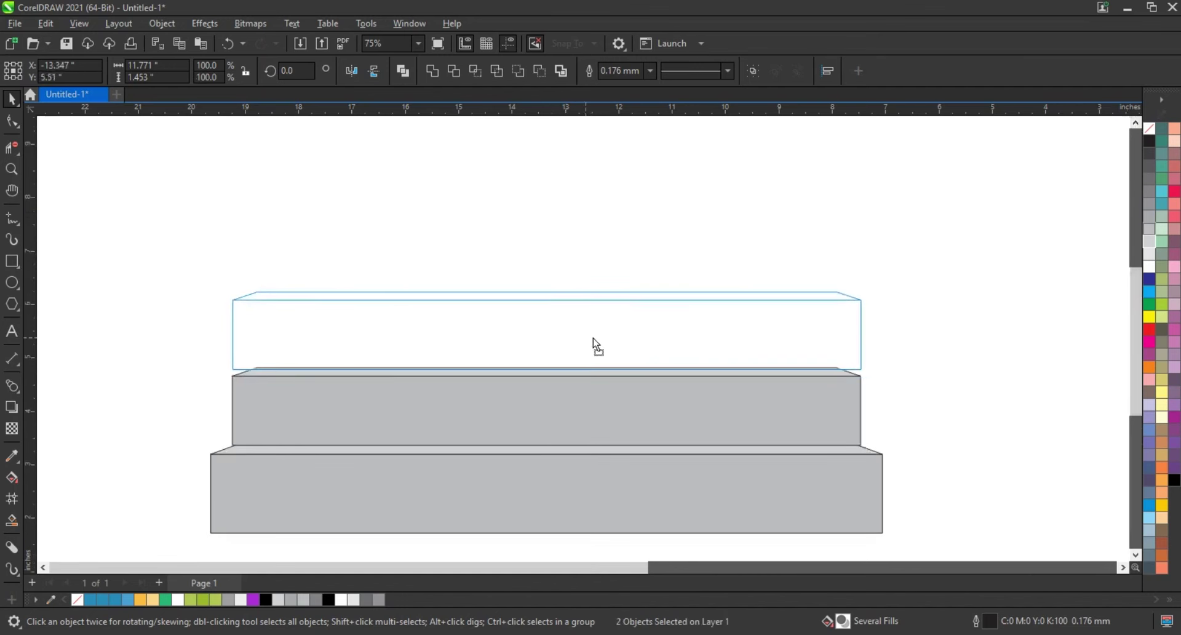
Step: Narrow and shorten the third block, then add a narrower, shorter fourth block above
{"action": "left_click_drag", "start_coordinate": [862, 330], "coordinate": [841, 334]}
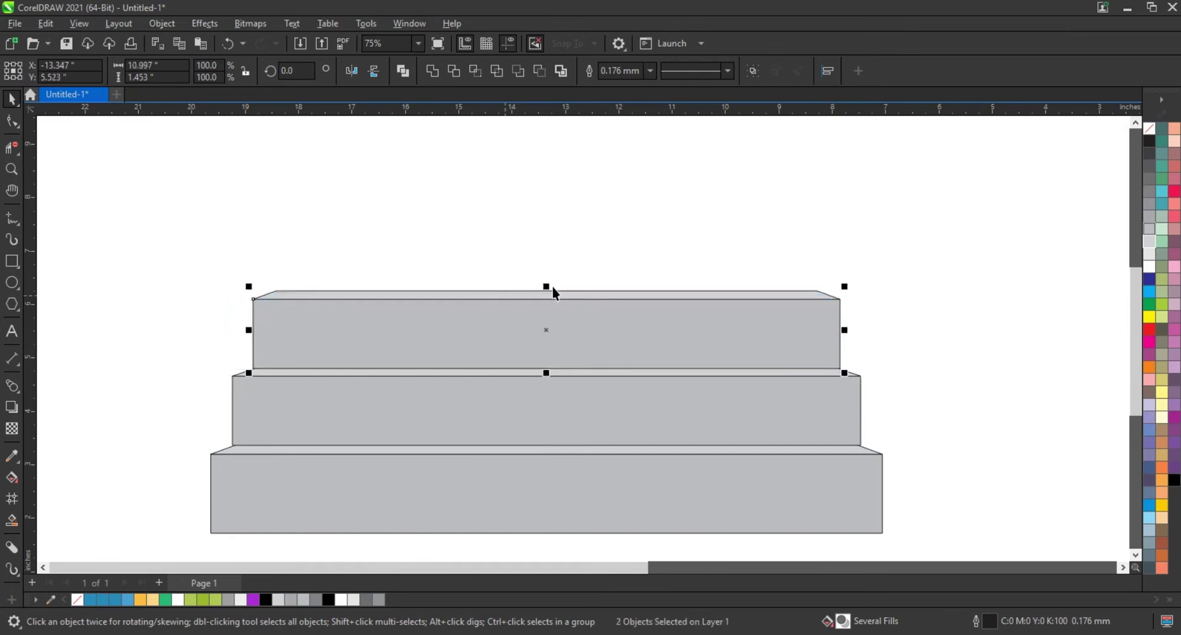
{"action": "left_click_drag", "start_coordinate": [548, 290], "coordinate": [547, 307]}
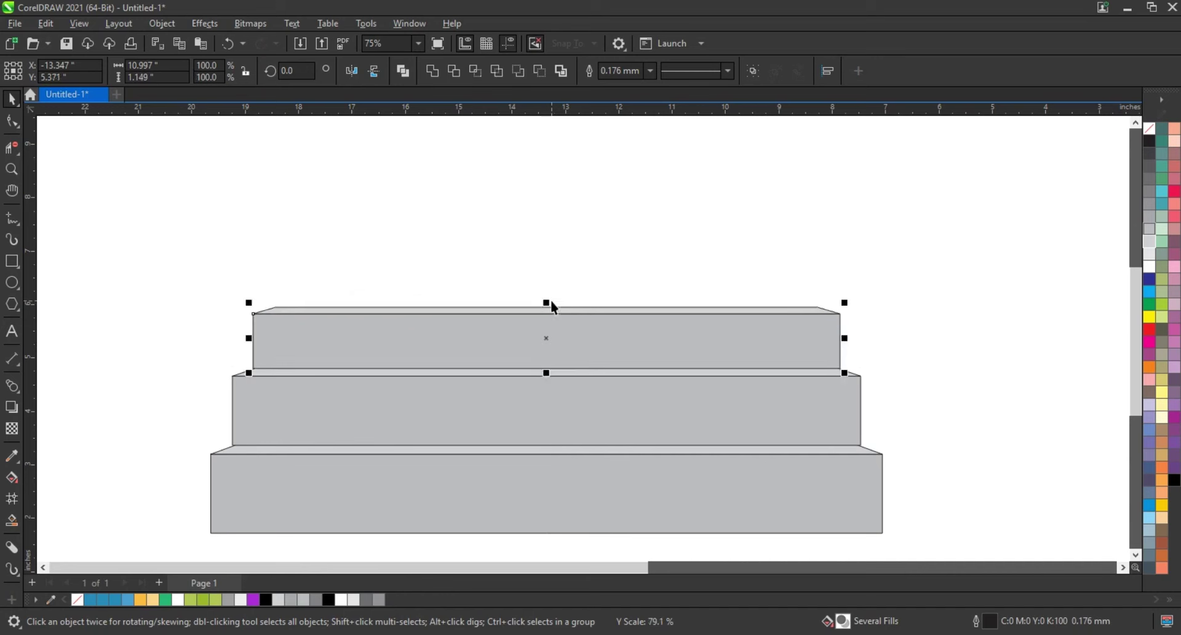
{"action": "left_click_drag", "start_coordinate": [625, 339], "coordinate": [612, 278]}
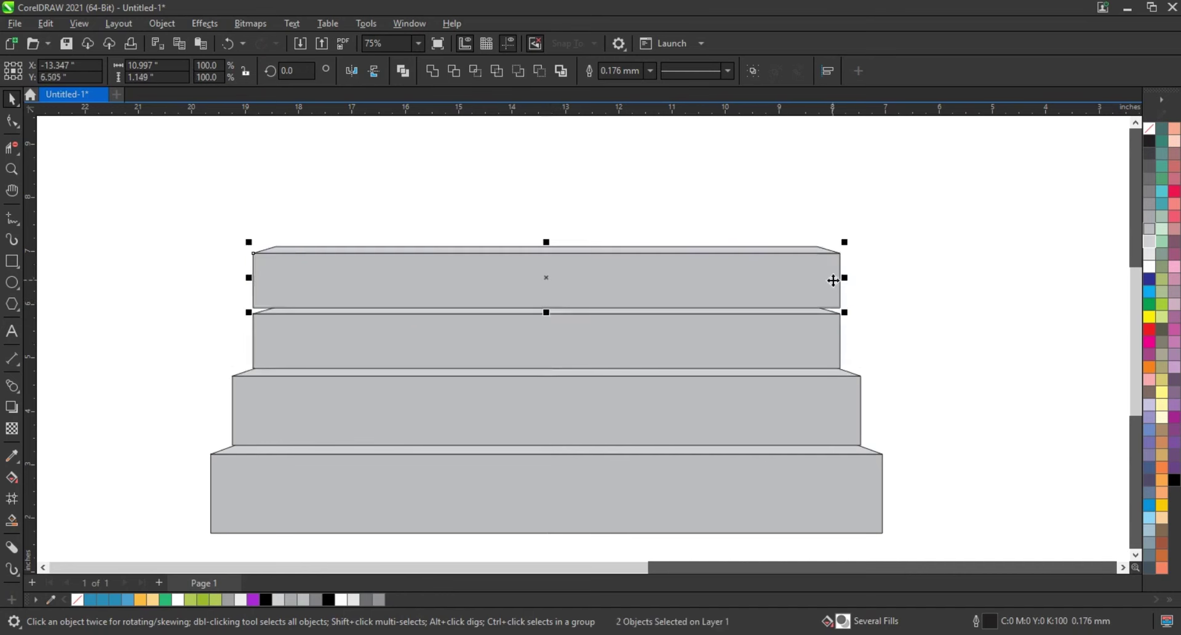
{"action": "left_click_drag", "start_coordinate": [848, 282], "coordinate": [834, 286]}
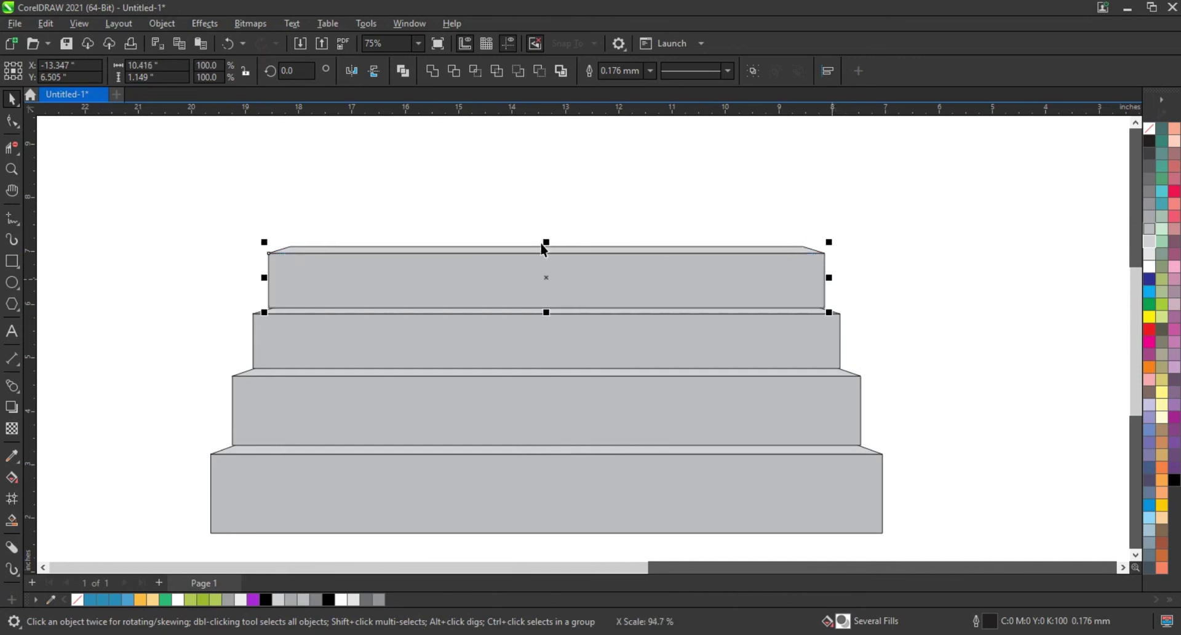
{"action": "left_click_drag", "start_coordinate": [543, 244], "coordinate": [547, 253]}
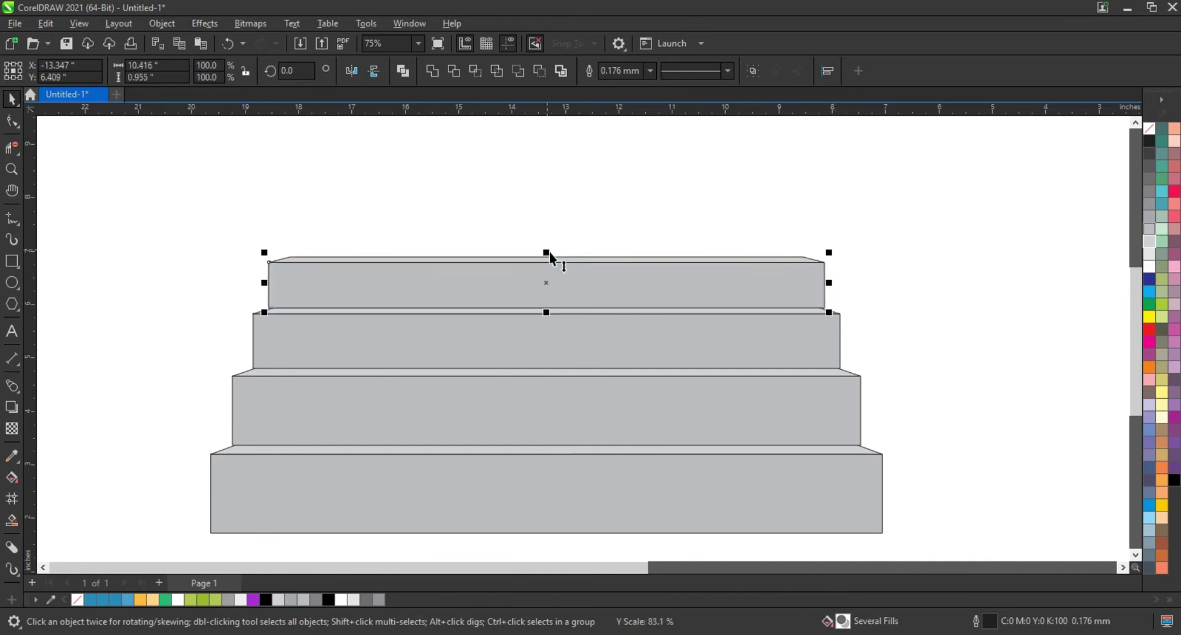
{"action": "left_click_drag", "start_coordinate": [265, 283], "coordinate": [270, 284]}
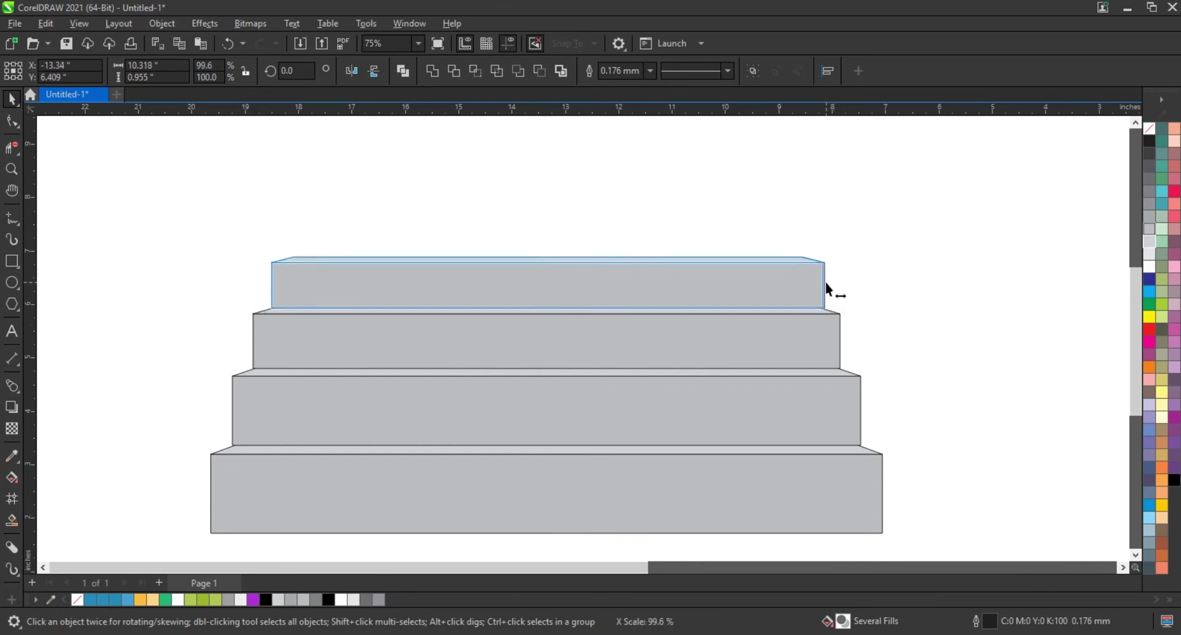
Step: Copy the top block upward as a fifth step, narrowed, centred and slightly shorter
{"action": "left_click_drag", "start_coordinate": [829, 283], "coordinate": [826, 284]}
{"action": "mouse_move", "coordinate": [638, 286]}
{"action": "left_mouse_down"}
{"action": "mouse_move", "coordinate": [644, 245]}
{"action": "mouse_move", "coordinate": [676, 248]}
{"action": "left_mouse_up"}
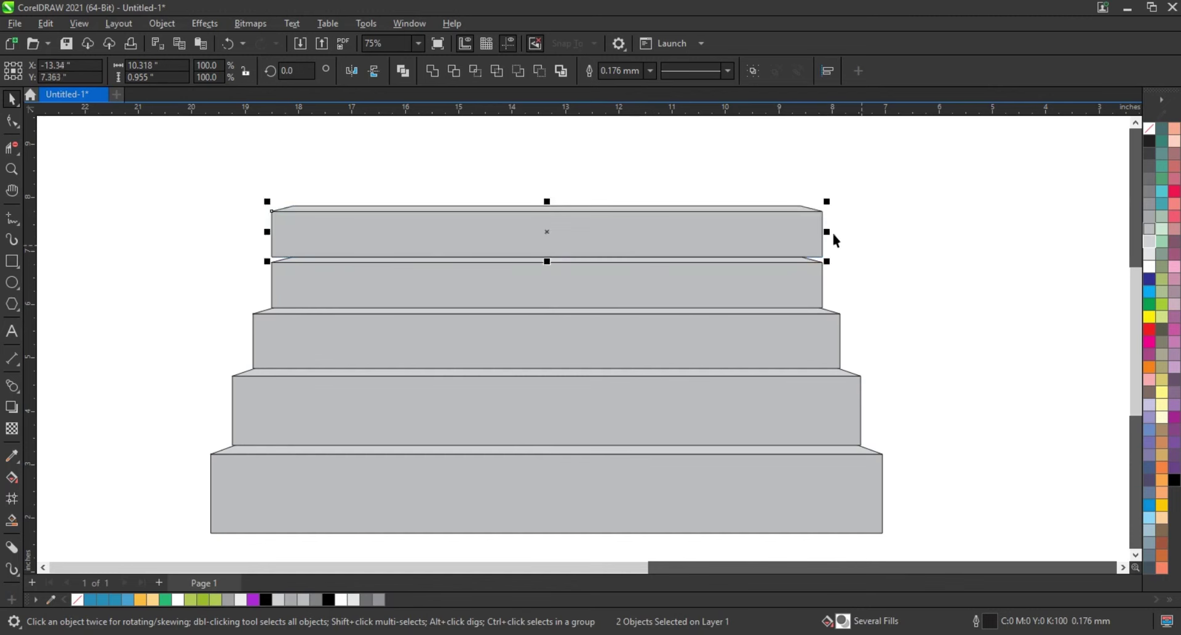
{"action": "left_click_drag", "start_coordinate": [831, 231], "coordinate": [812, 231]}
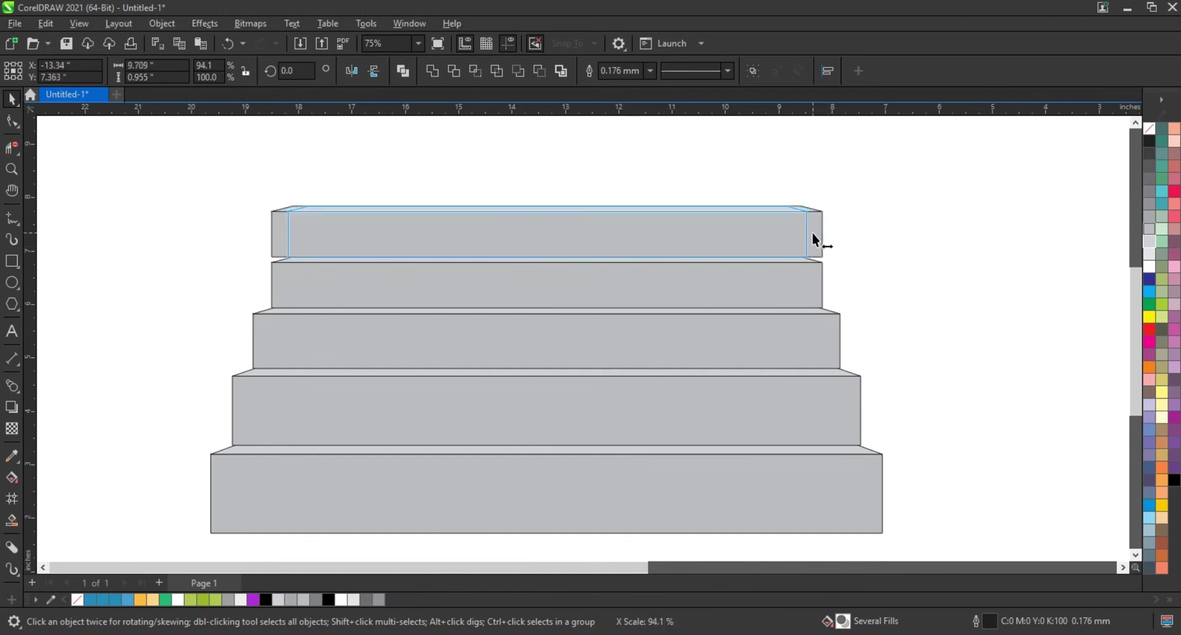
{"action": "left_click_drag", "start_coordinate": [811, 233], "coordinate": [811, 233]}
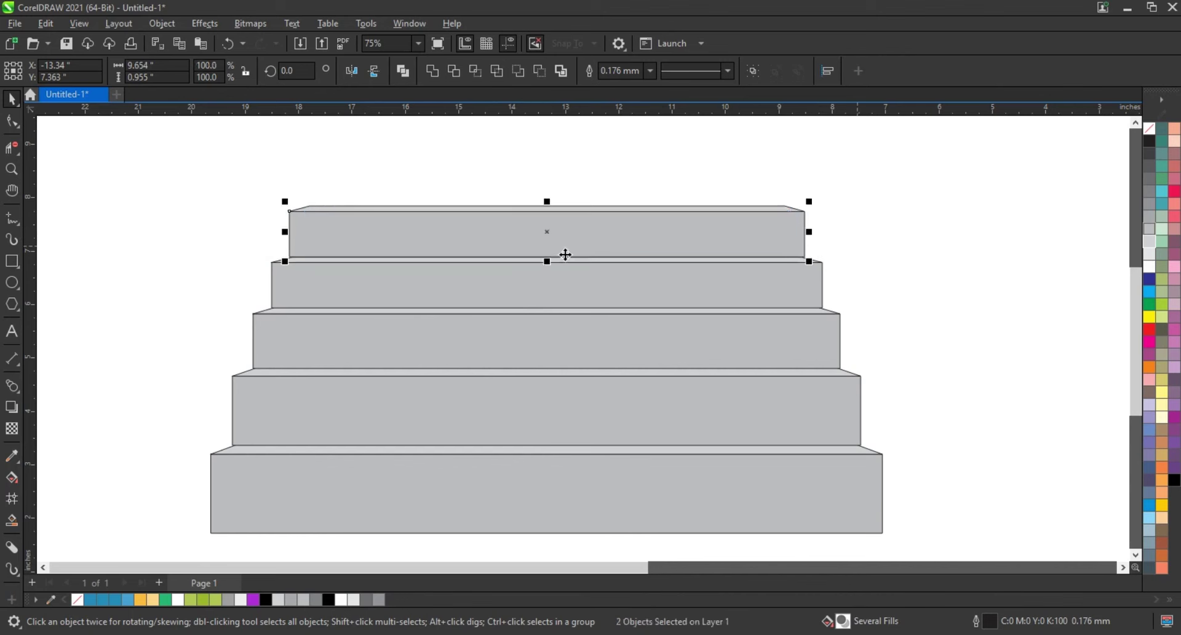
{"action": "left_click_drag", "start_coordinate": [548, 203], "coordinate": [548, 208]}
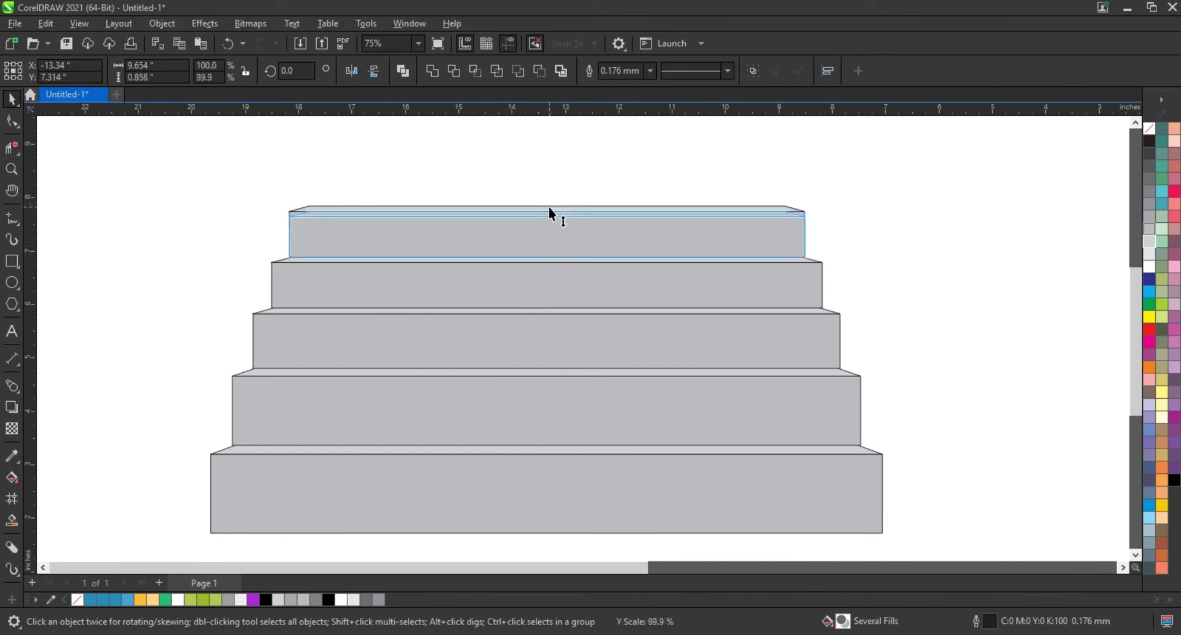
{"action": "left_click", "coordinate": [872, 312]}
Step: Zoom in so the staircase fills the canvas
{"action": "scroll", "coordinate": [352, 373], "scroll_direction": "down", "scroll_amount": 1}
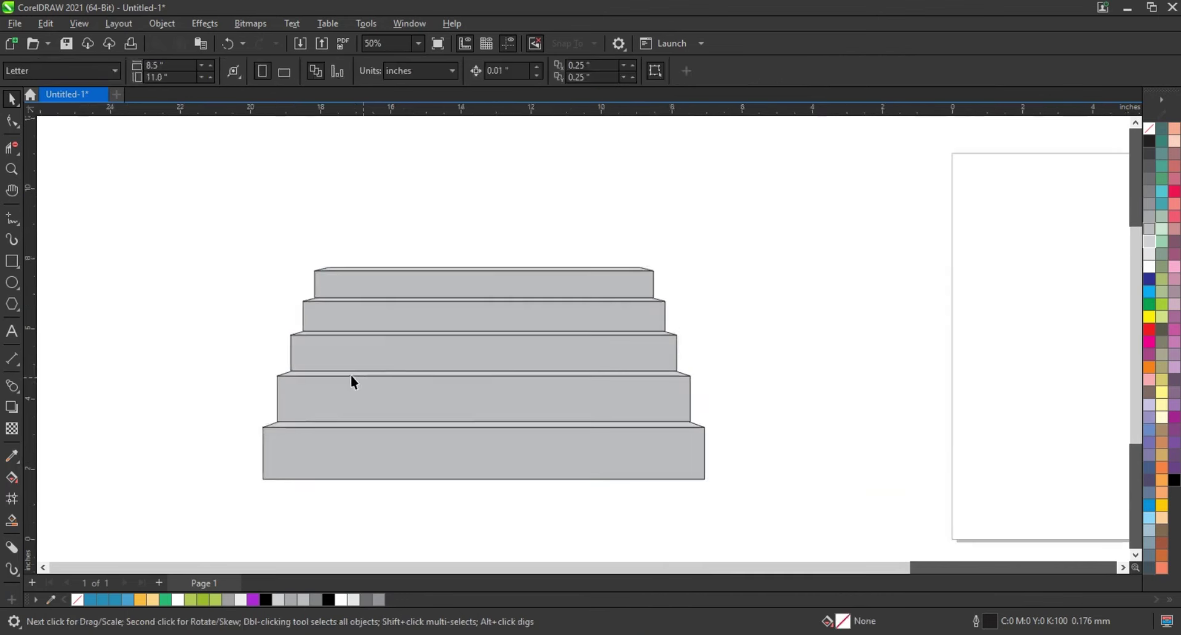
{"action": "left_click", "coordinate": [12, 169]}
{"action": "left_click_drag", "start_coordinate": [726, 507], "coordinate": [727, 506]}
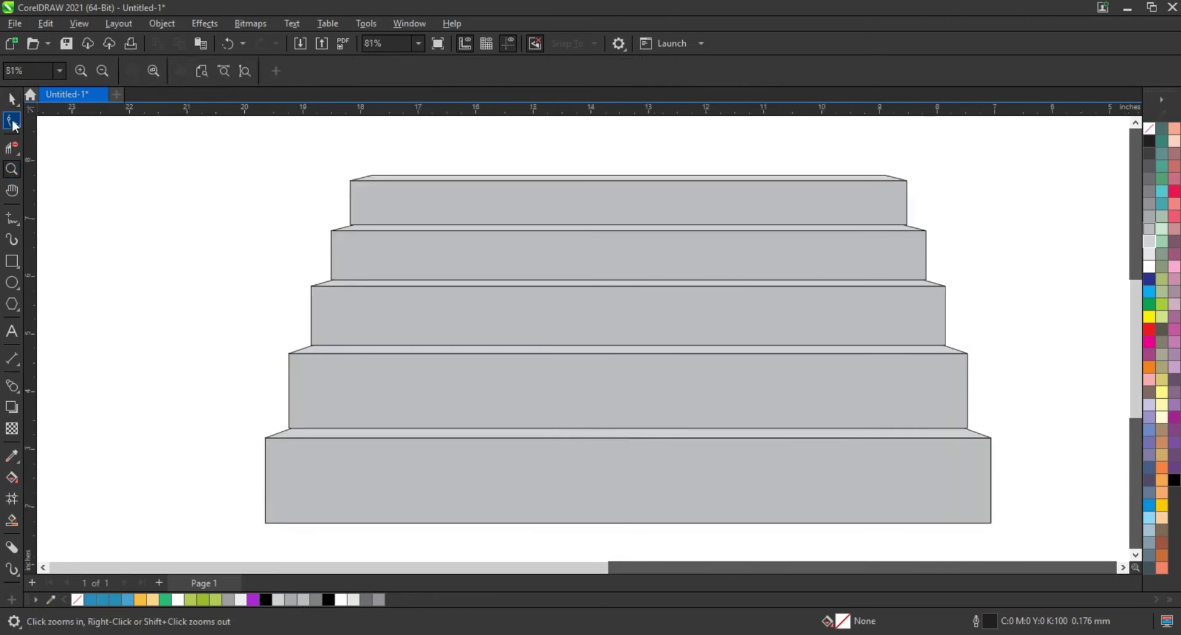
Step: Fill the bottom step blue and the second step orange, each with a lighter top face
{"action": "left_click", "coordinate": [12, 98]}
{"action": "left_click", "coordinate": [369, 461]}
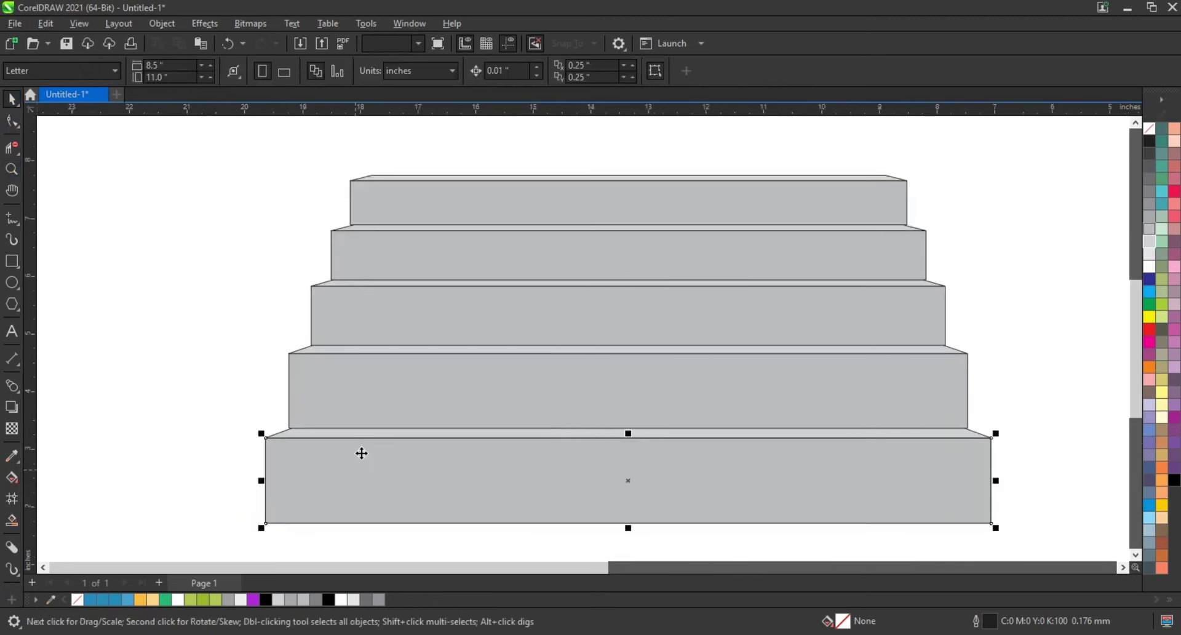
{"action": "left_click", "coordinate": [120, 600]}
{"action": "left_click", "coordinate": [311, 435]}
{"action": "left_click", "coordinate": [128, 599]}
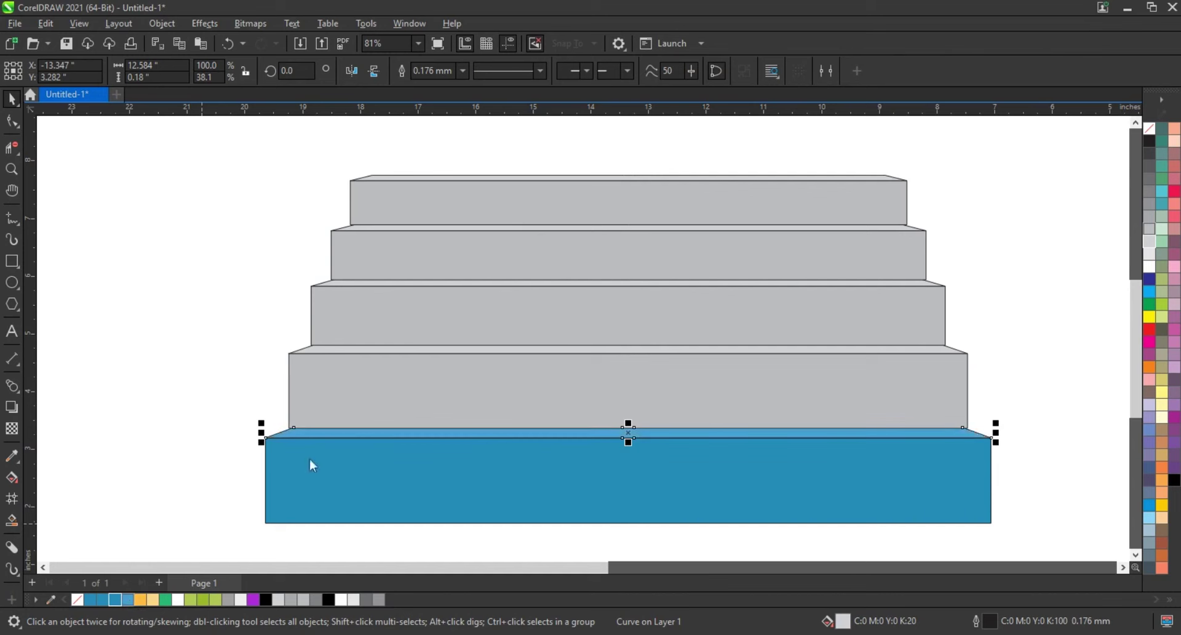
{"action": "left_click", "coordinate": [322, 414]}
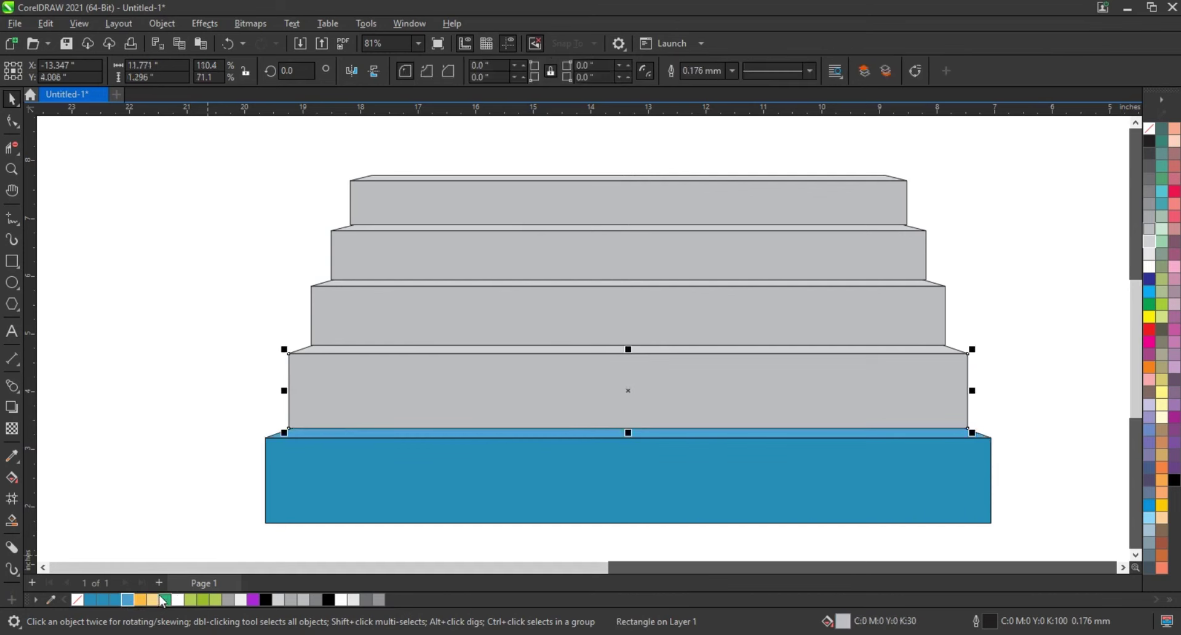
{"action": "left_click", "coordinate": [328, 350]}
{"action": "left_click", "coordinate": [152, 600]}
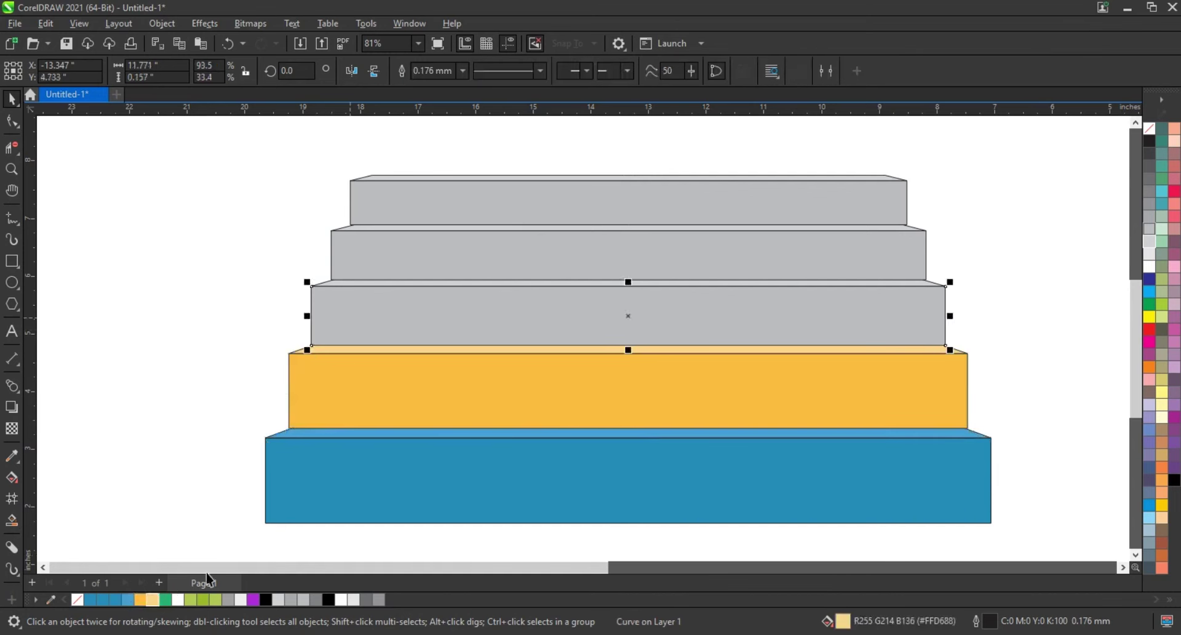
Step: Fill the third step green and fourth yellow-green, each with a lighter top face
{"action": "left_click", "coordinate": [165, 600]}
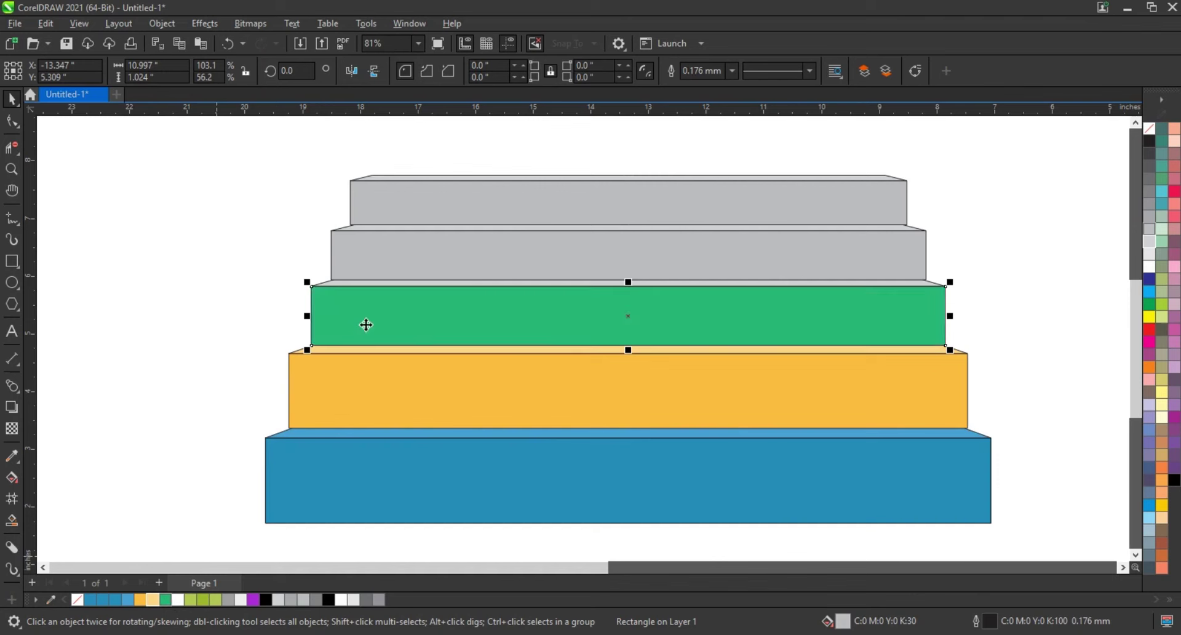
{"action": "left_click", "coordinate": [354, 284]}
{"action": "left_click", "coordinate": [170, 602]}
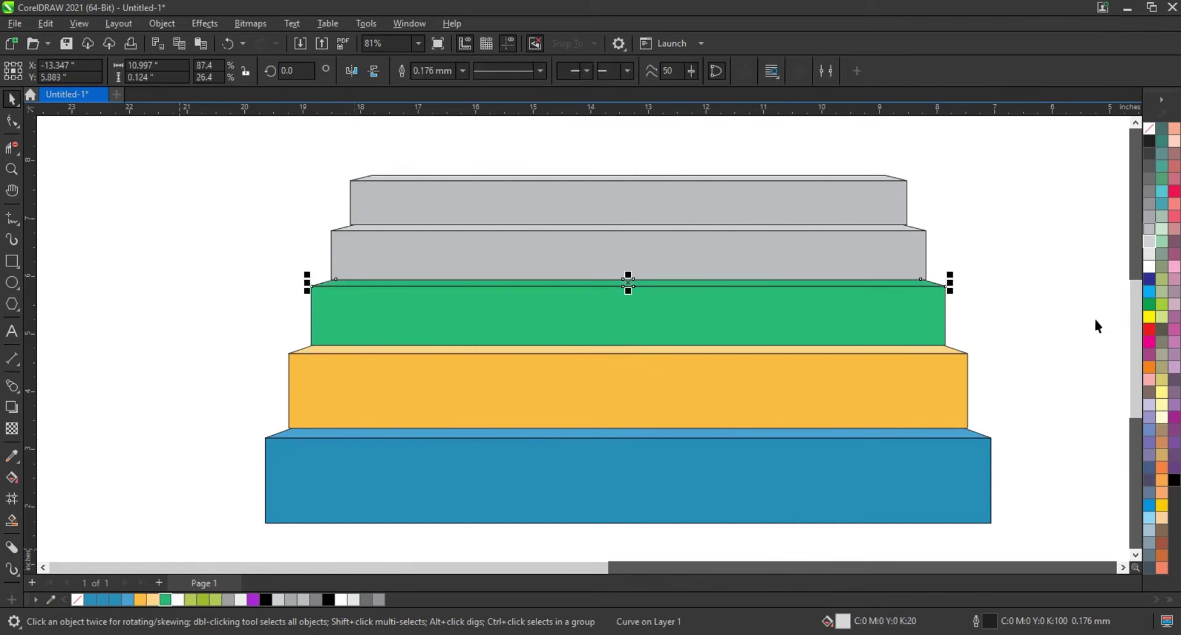
{"action": "left_click", "coordinate": [1149, 268], "text": "ctrl"}
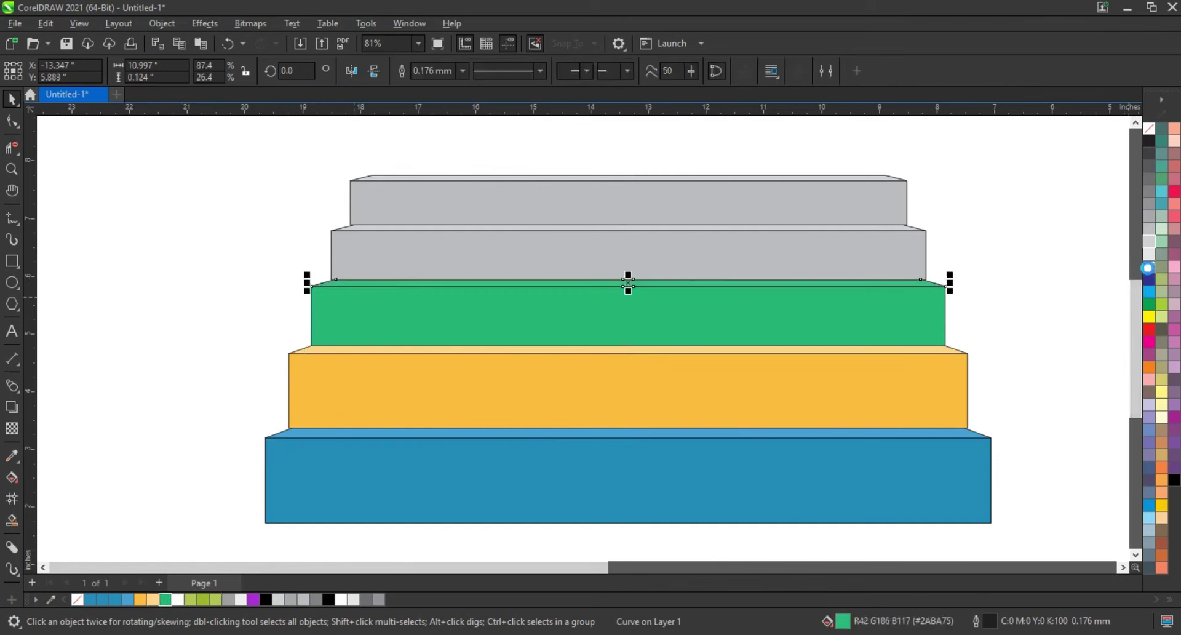
{"action": "left_click", "coordinate": [478, 256]}
{"action": "left_click", "coordinate": [203, 599]}
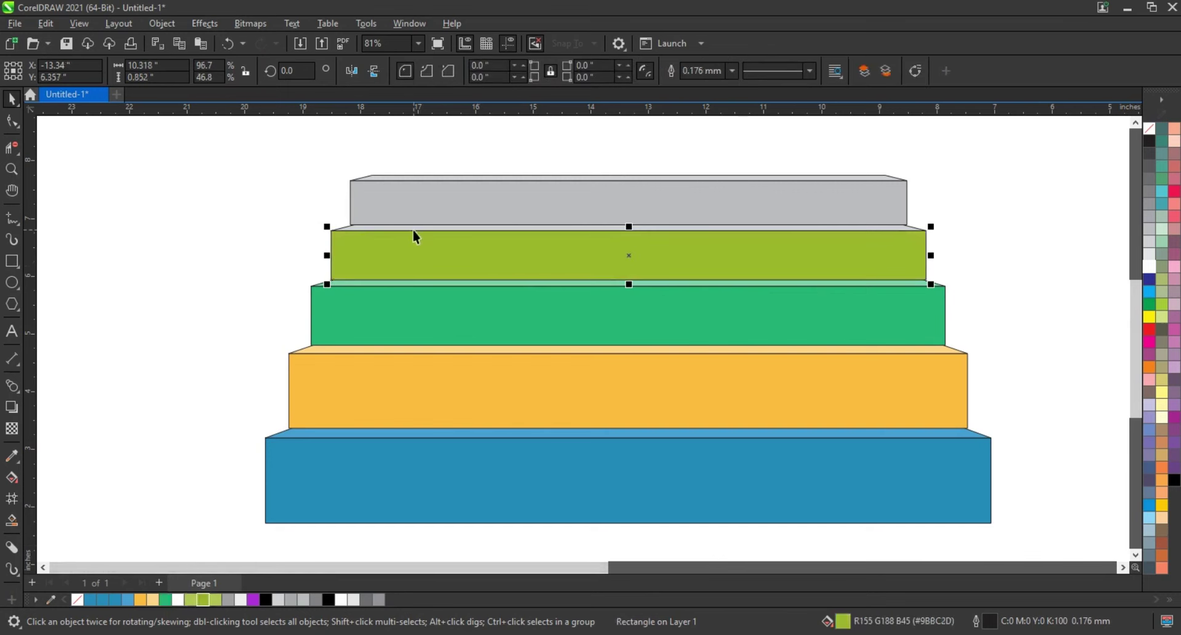
{"action": "left_click", "coordinate": [410, 227]}
{"action": "left_click", "coordinate": [215, 599]}
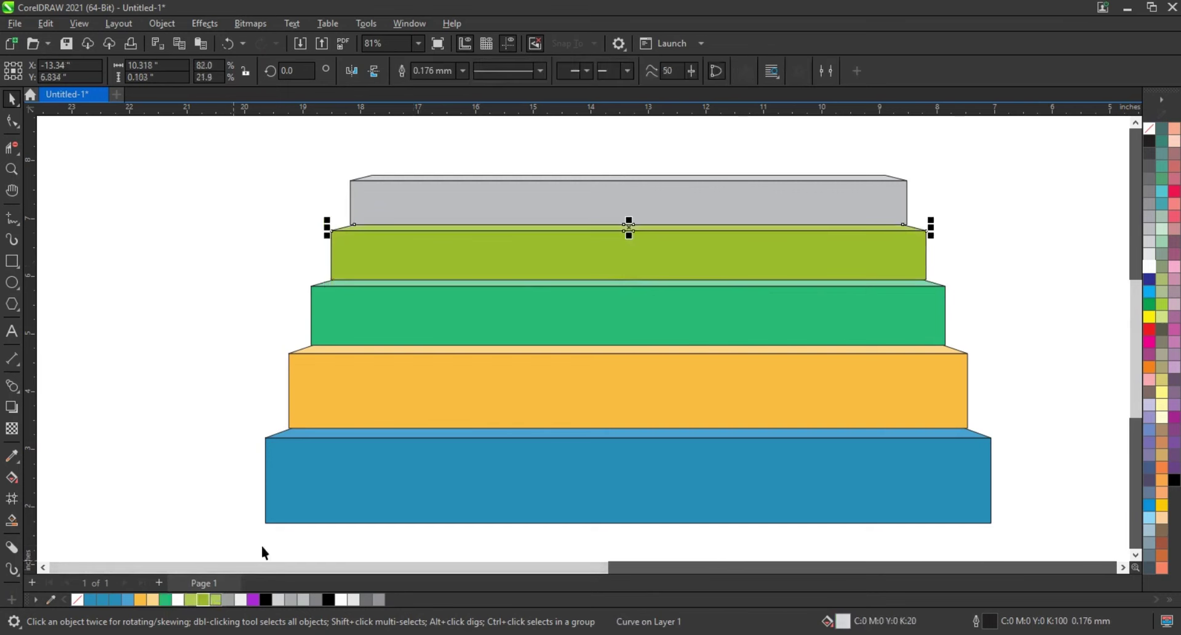
Step: Give the grey top step's top face a slightly darker grey
{"action": "left_click", "coordinate": [462, 207]}
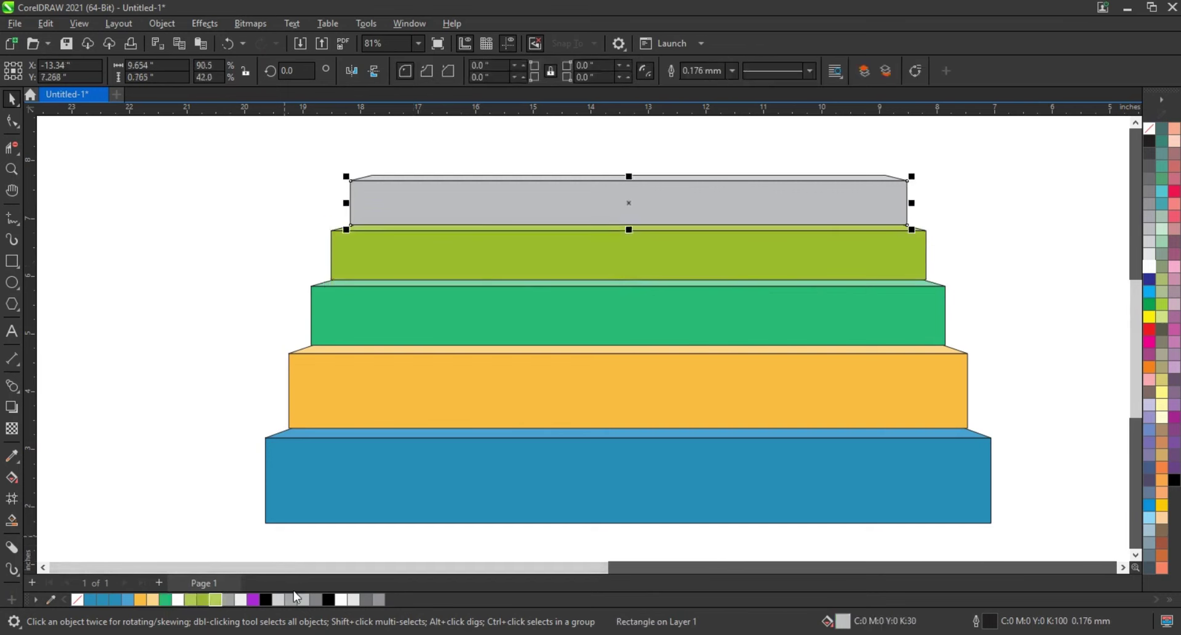
{"action": "left_click", "coordinate": [487, 178]}
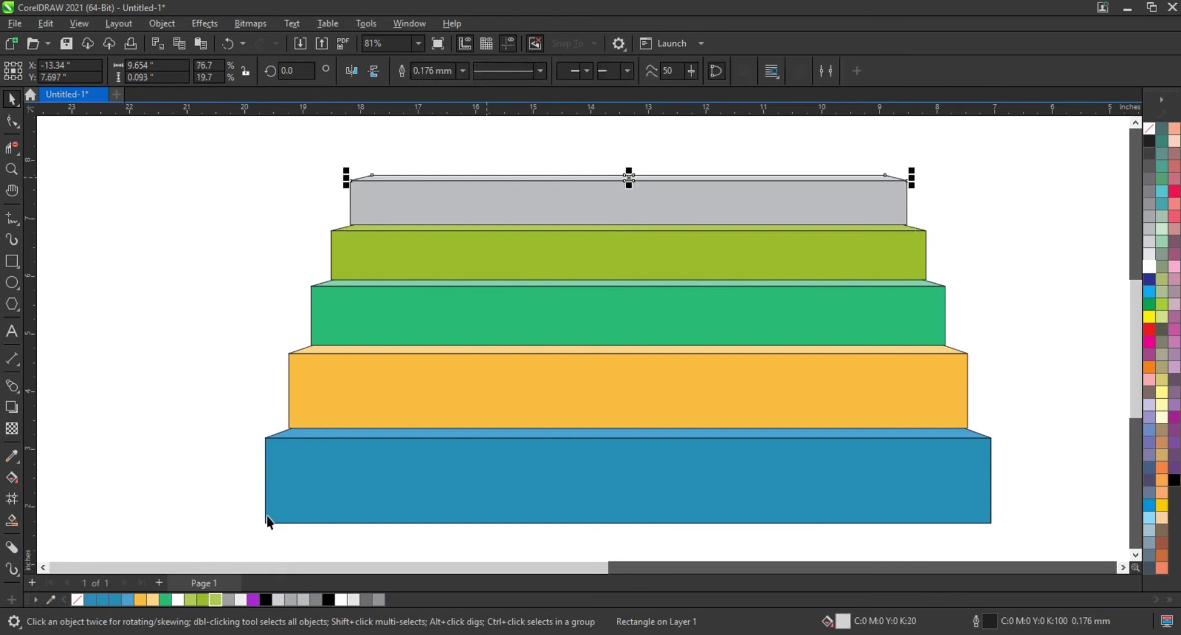
{"action": "left_click", "coordinate": [303, 600]}
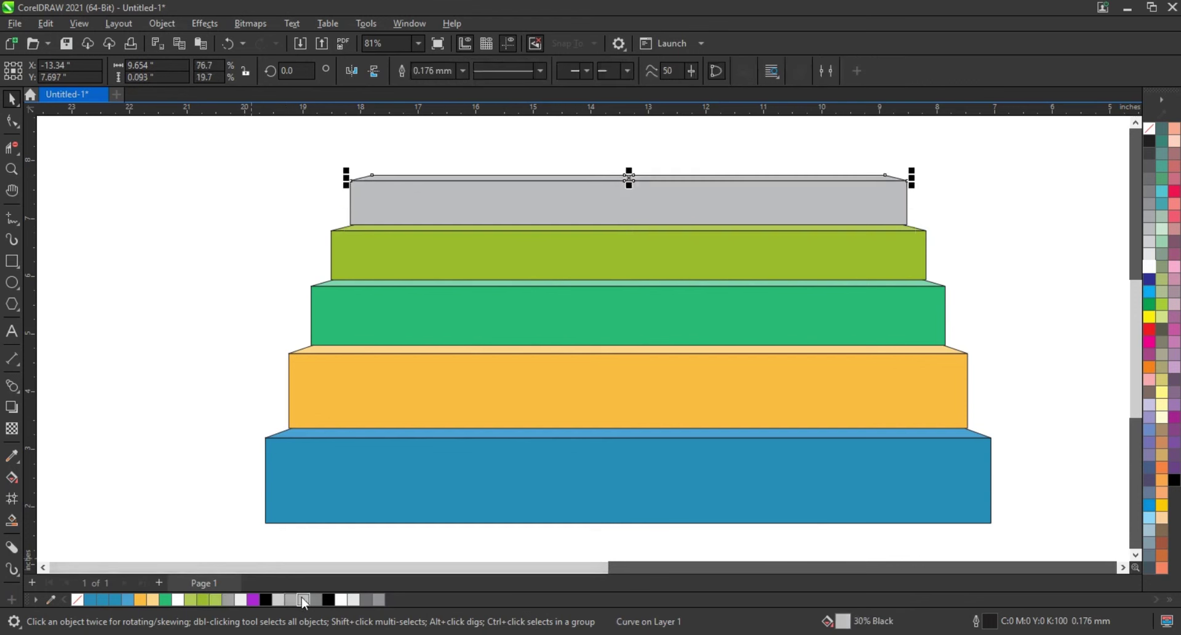
Step: Remove the outlines from all the step shapes
{"action": "left_click", "coordinate": [245, 360]}
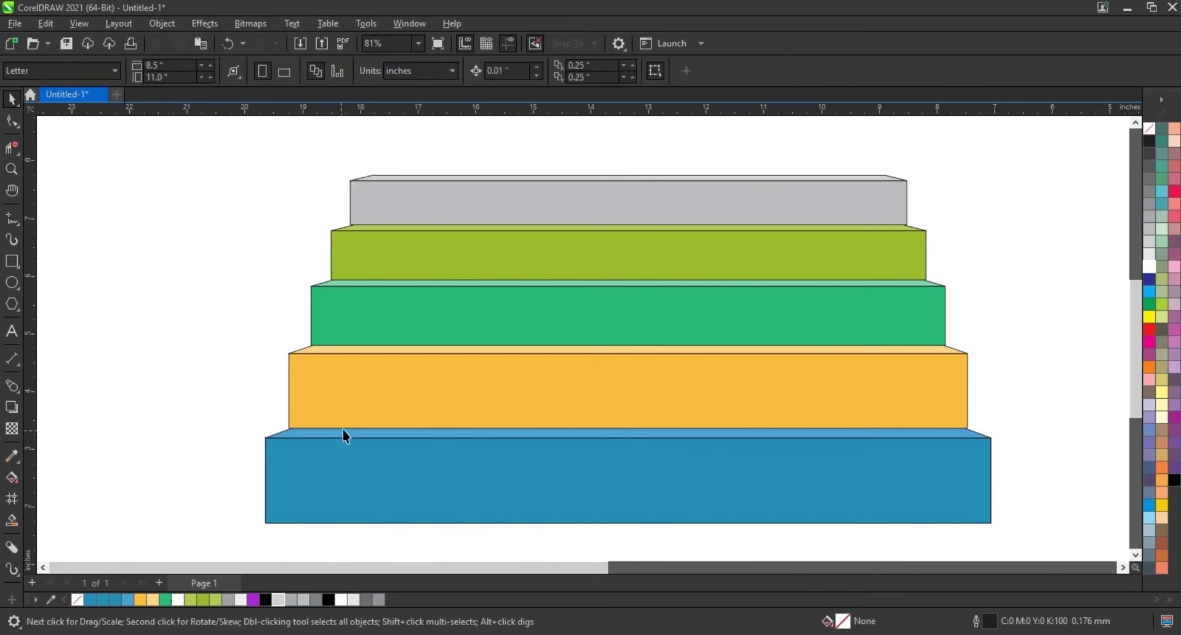
{"action": "scroll", "coordinate": [344, 436], "scroll_direction": "down", "scroll_amount": 2}
{"action": "left_click_drag", "start_coordinate": [222, 193], "coordinate": [817, 489]}
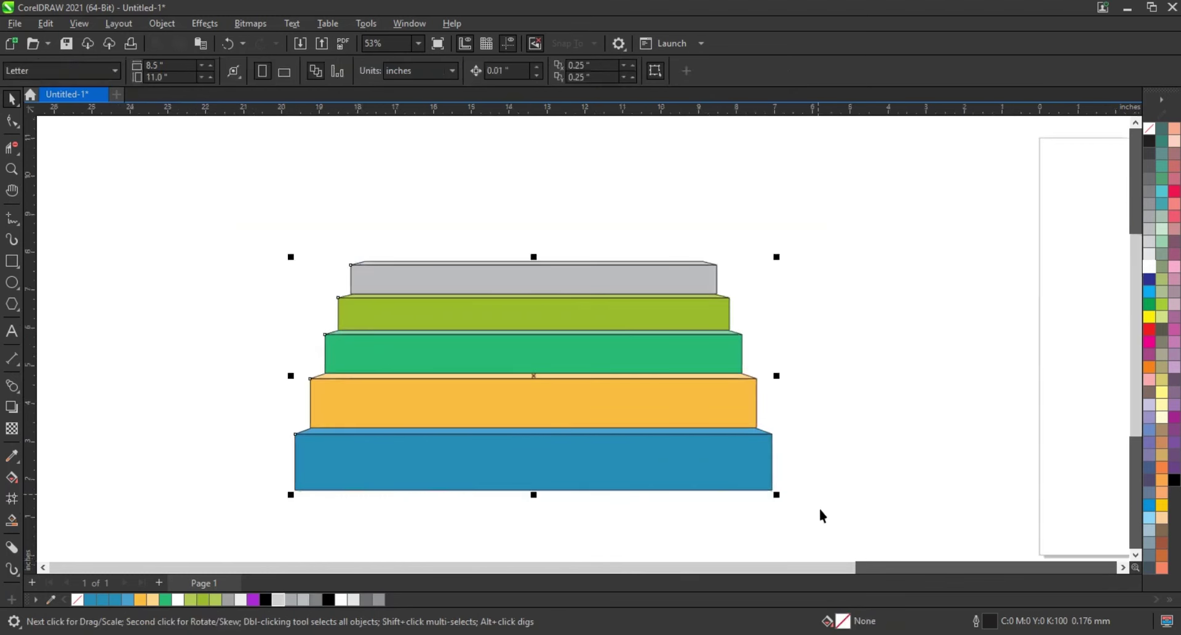
{"action": "right_click", "coordinate": [1149, 128]}
{"action": "left_click", "coordinate": [1071, 138]}
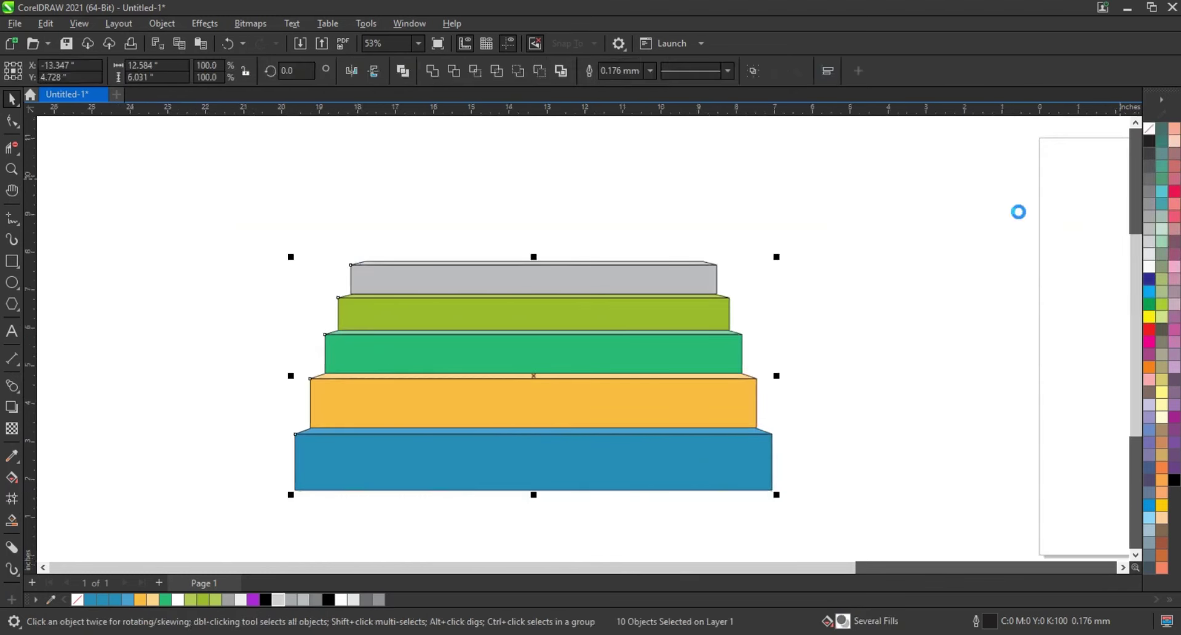
{"action": "left_click", "coordinate": [898, 261]}
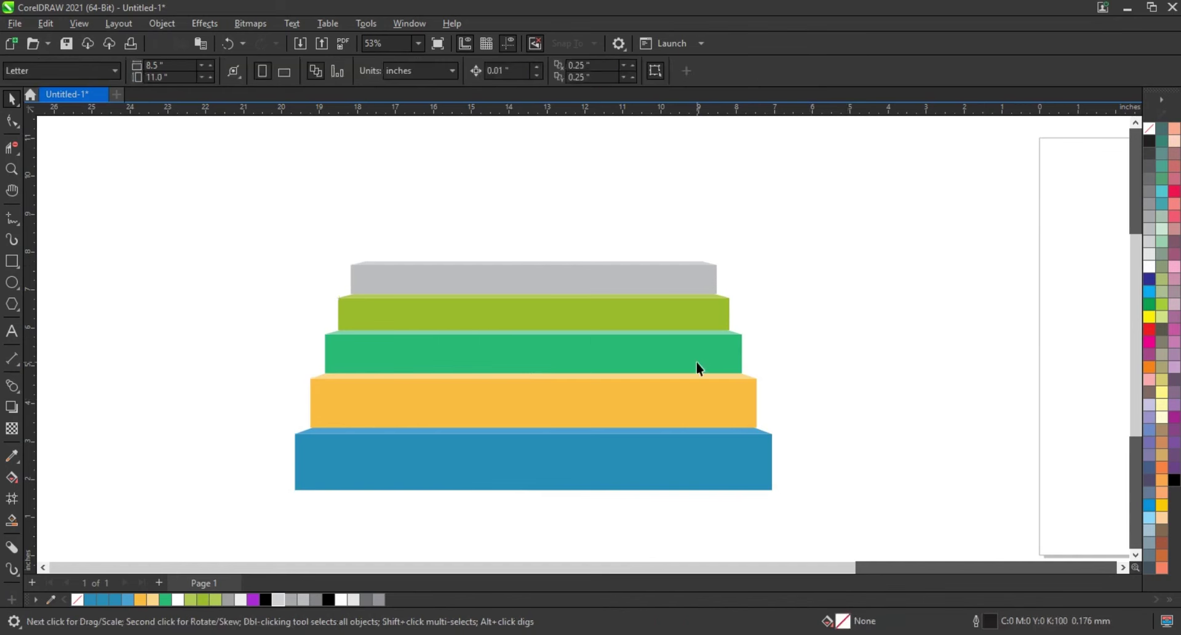
Step: Zoom in on the grey top step and draw a thin rectangle across its top
{"action": "left_click", "coordinate": [11, 169]}
{"action": "left_click", "coordinate": [572, 294]}
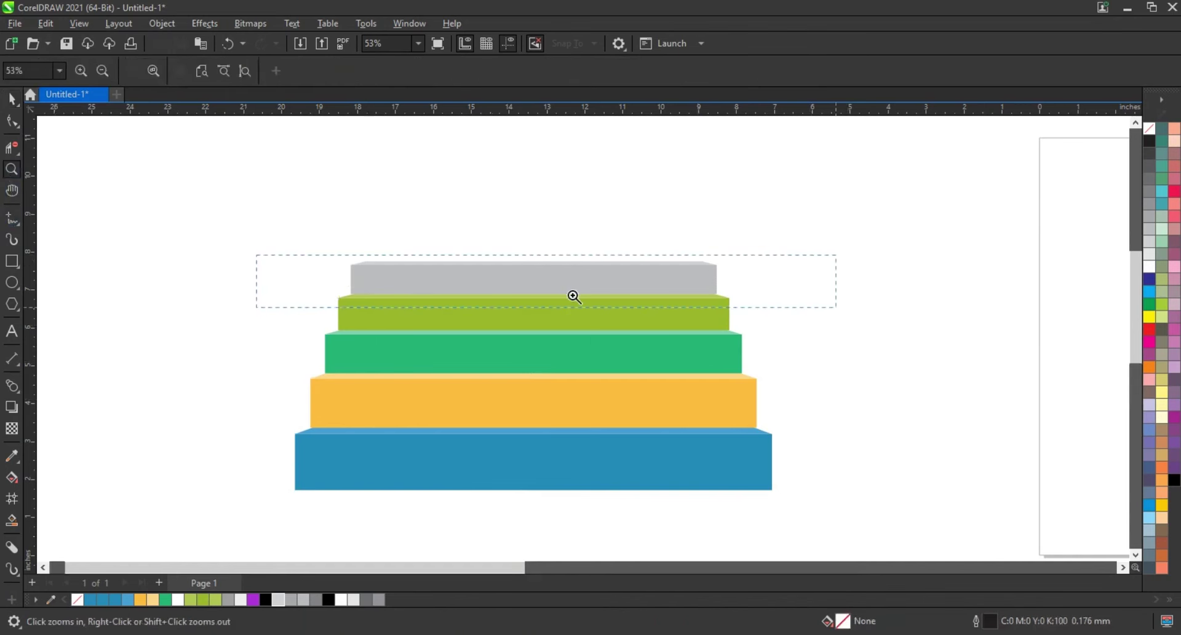
{"action": "left_click", "coordinate": [11, 262]}
{"action": "left_click_drag", "start_coordinate": [186, 320], "coordinate": [930, 310]}
{"action": "key", "text": "space"}
Step: Flip a flatter copy of the thin rectangle, fill it black, and remove both outlines
{"action": "left_click", "coordinate": [559, 322]}
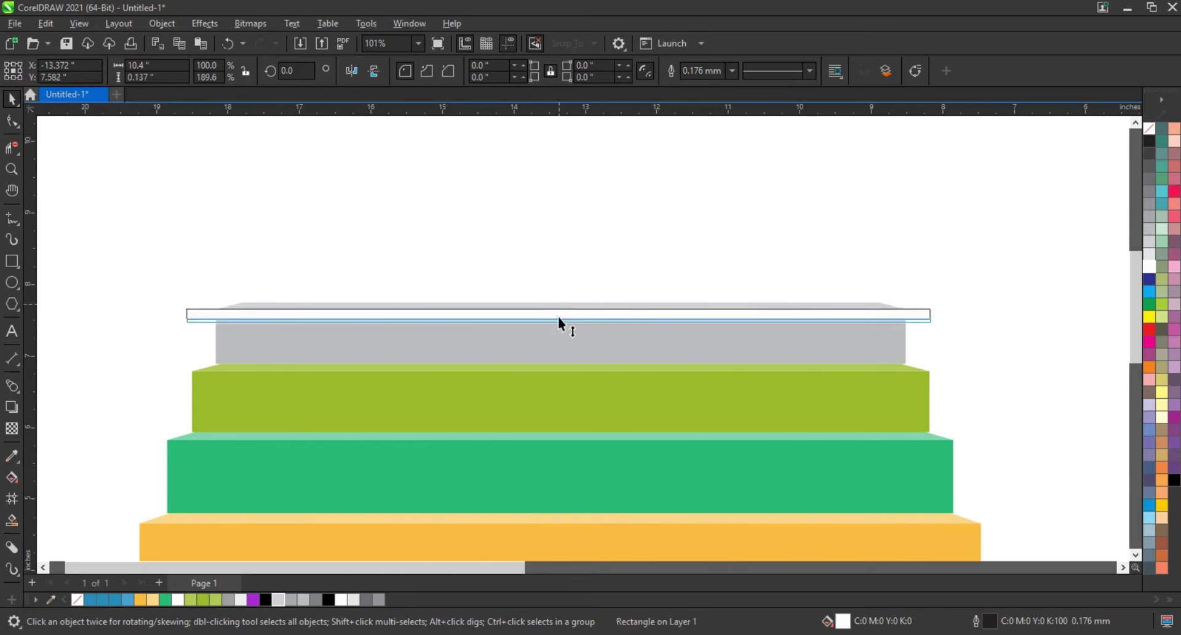
{"action": "left_click_drag", "start_coordinate": [558, 319], "coordinate": [559, 319]}
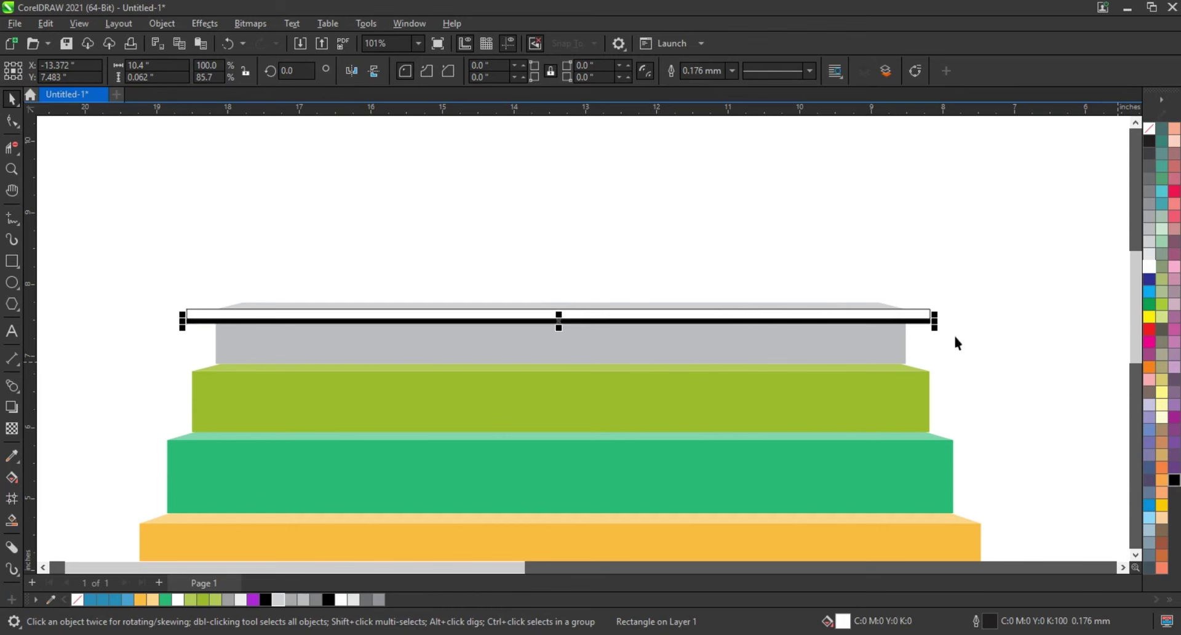
{"action": "left_click_drag", "start_coordinate": [938, 324], "coordinate": [927, 320]}
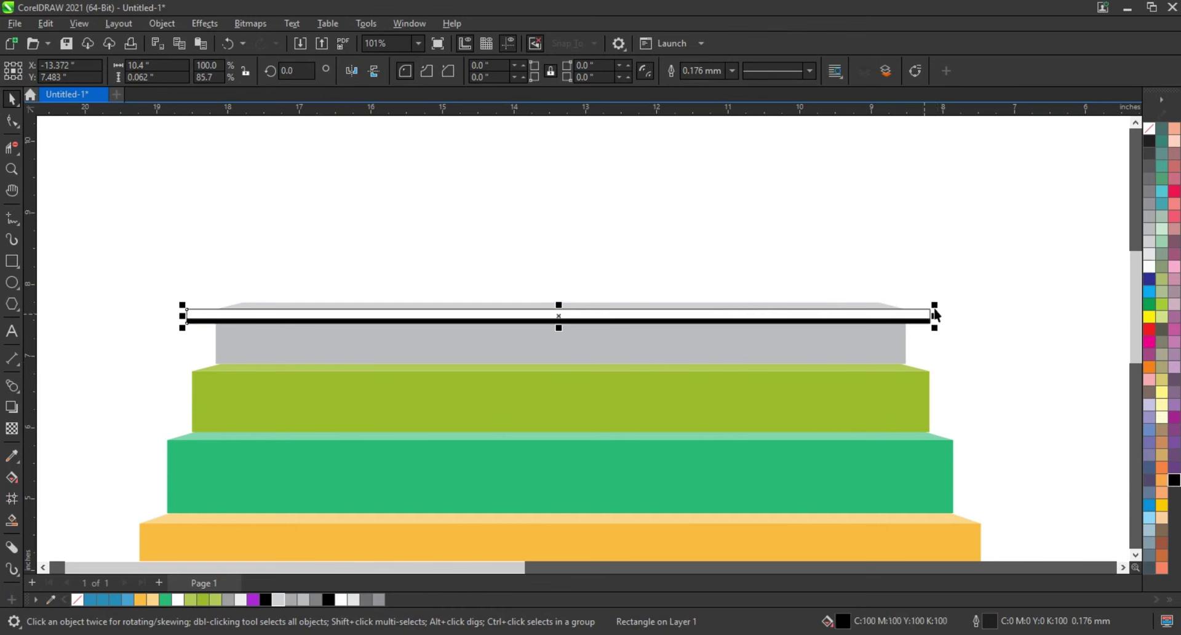
{"action": "left_click", "coordinate": [910, 305], "text": "shift"}
{"action": "right_click", "coordinate": [1149, 130]}
{"action": "left_click", "coordinate": [1130, 139]}
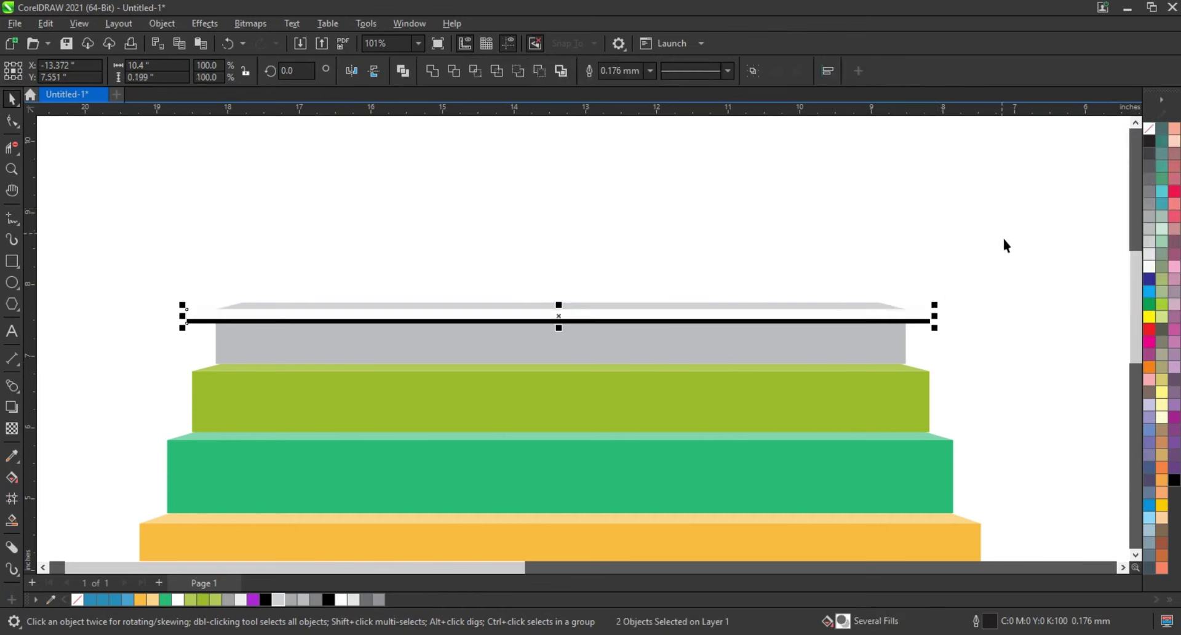
{"action": "left_click", "coordinate": [926, 328]}
Step: Set the black strip to 79 transparency, stretch both strips to 16.865" and group them
{"action": "left_click", "coordinate": [925, 322]}
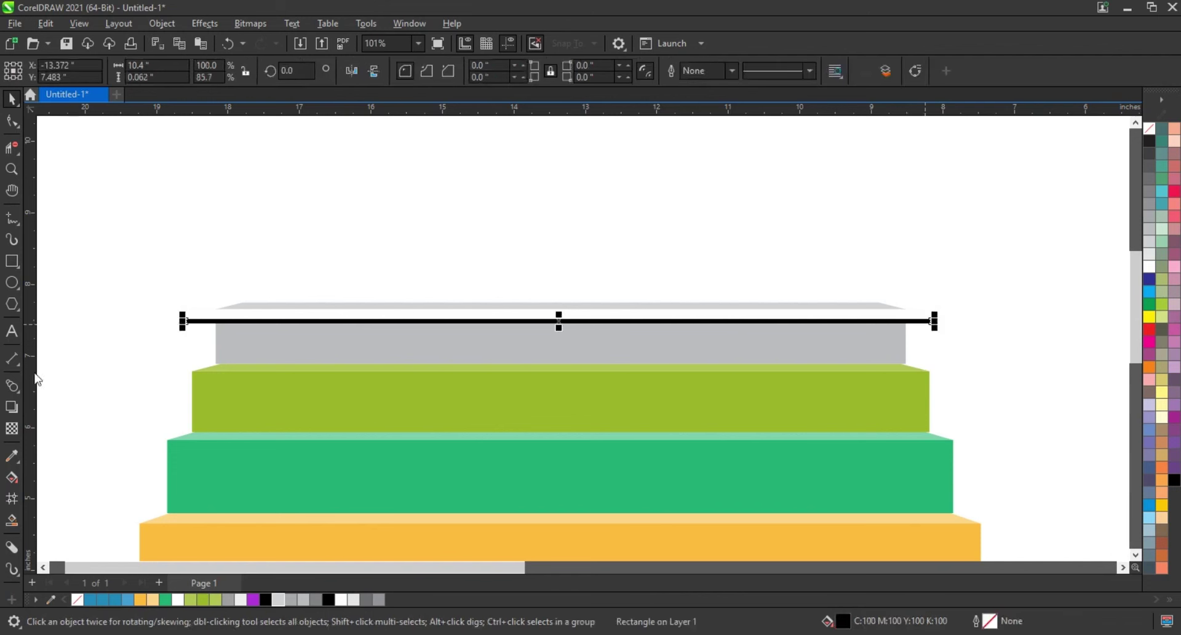
{"action": "left_click", "coordinate": [12, 431]}
{"action": "left_click_drag", "start_coordinate": [528, 338], "coordinate": [563, 339]}
{"action": "key", "text": "space"}
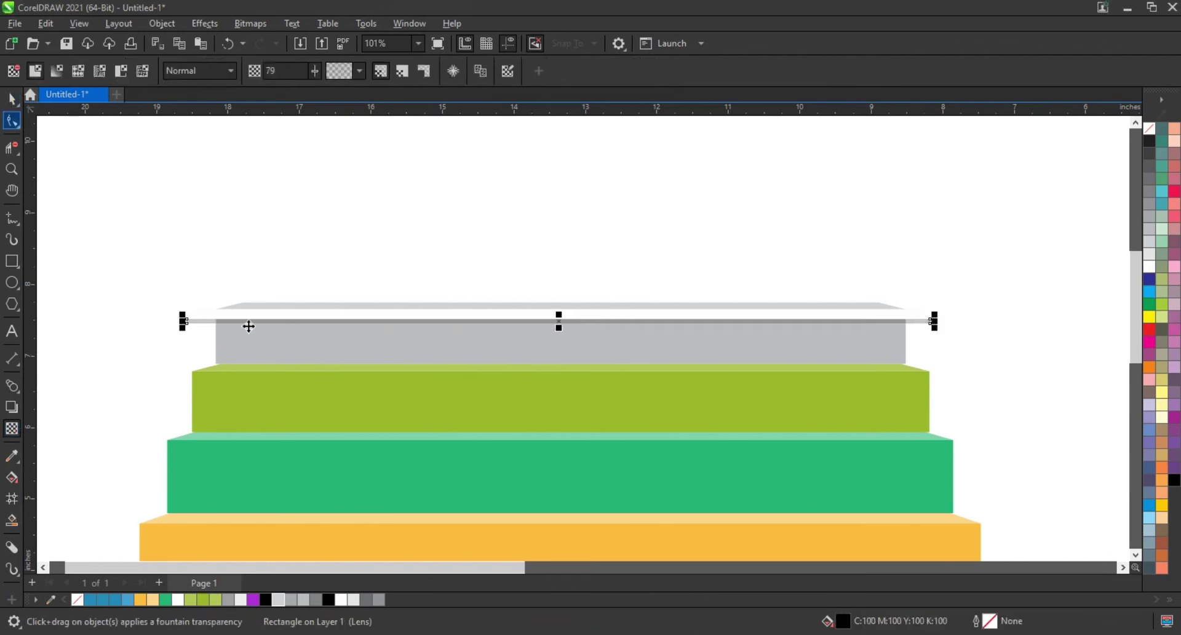
{"action": "key", "text": "space"}
{"action": "left_click", "coordinate": [185, 320], "text": "shift"}
{"action": "left_click_drag", "start_coordinate": [183, 320], "coordinate": [41, 318]}
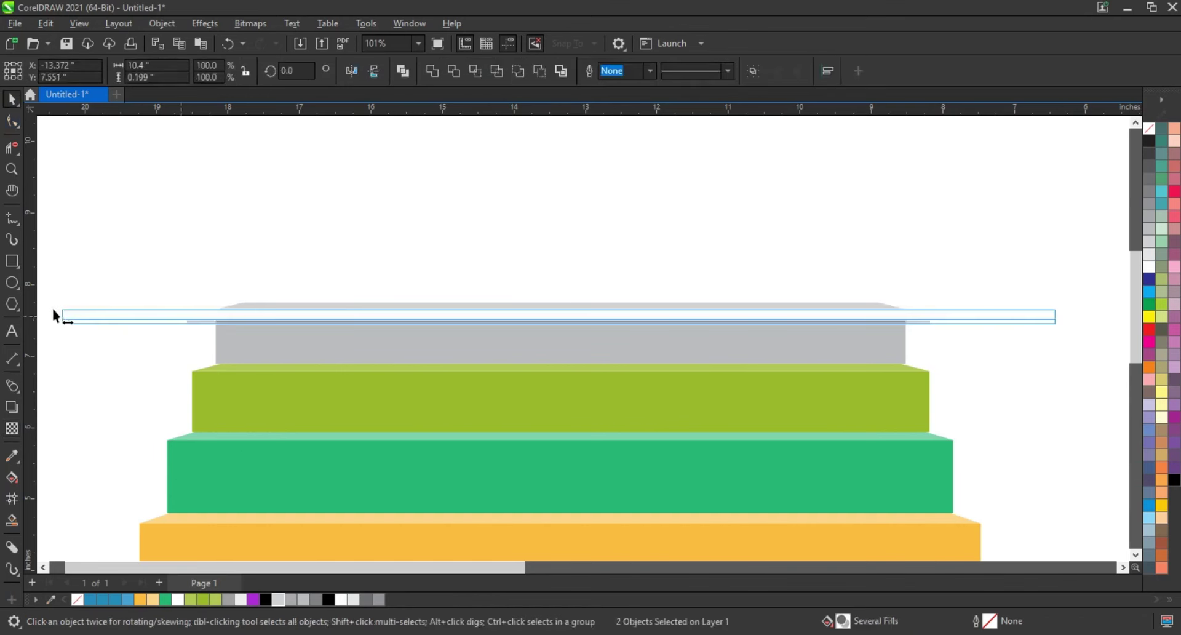
{"action": "scroll", "coordinate": [406, 284], "scroll_direction": "down", "scroll_amount": 1}
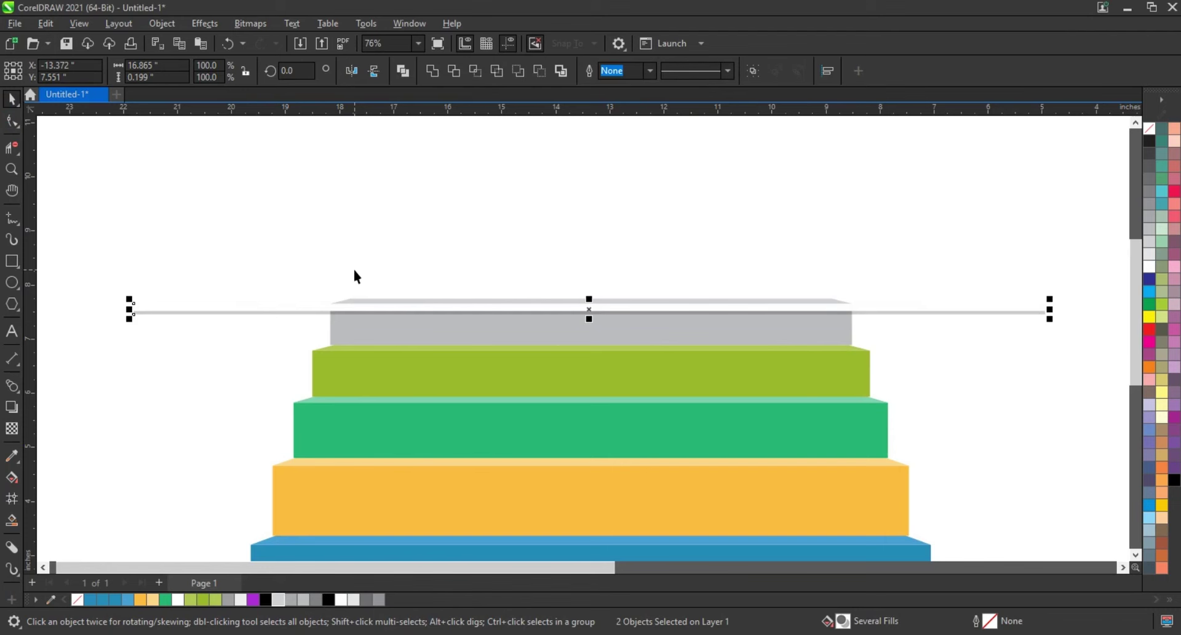
{"action": "key", "text": "ctrl+g"}
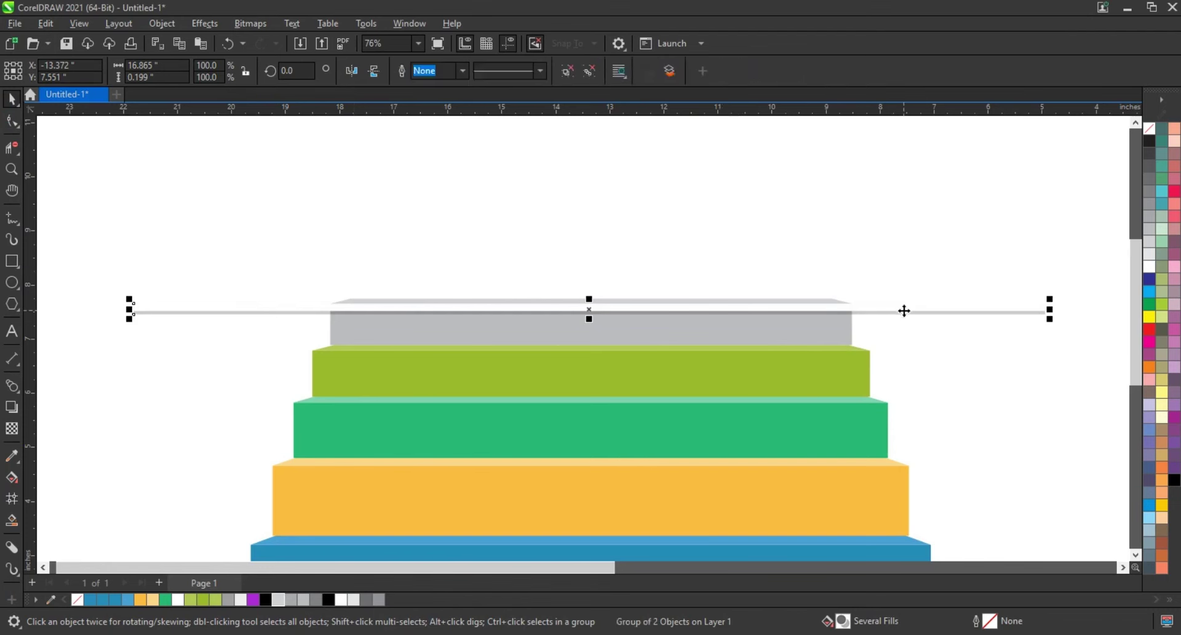
Step: Place copies of the shadow line on the green and orange steps, aligned and centred
{"action": "mouse_move", "coordinate": [904, 310]}
{"action": "left_mouse_down"}
{"action": "mouse_move", "coordinate": [898, 359]}
{"action": "mouse_move", "coordinate": [942, 407]}
{"action": "left_mouse_up"}
{"action": "left_click", "coordinate": [855, 377], "text": "shift"}
{"action": "left_click", "coordinate": [929, 372]}
{"action": "left_click", "coordinate": [881, 423], "text": "shift"}
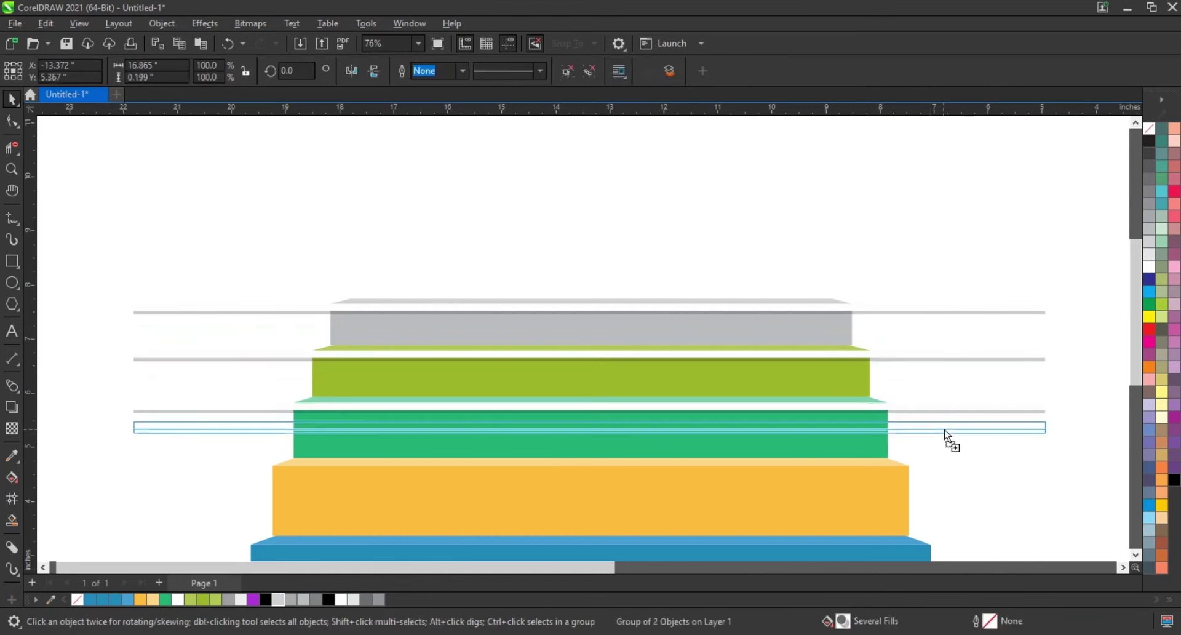
{"action": "left_click", "coordinate": [901, 485], "text": "shift"}
{"action": "key", "text": "r"}
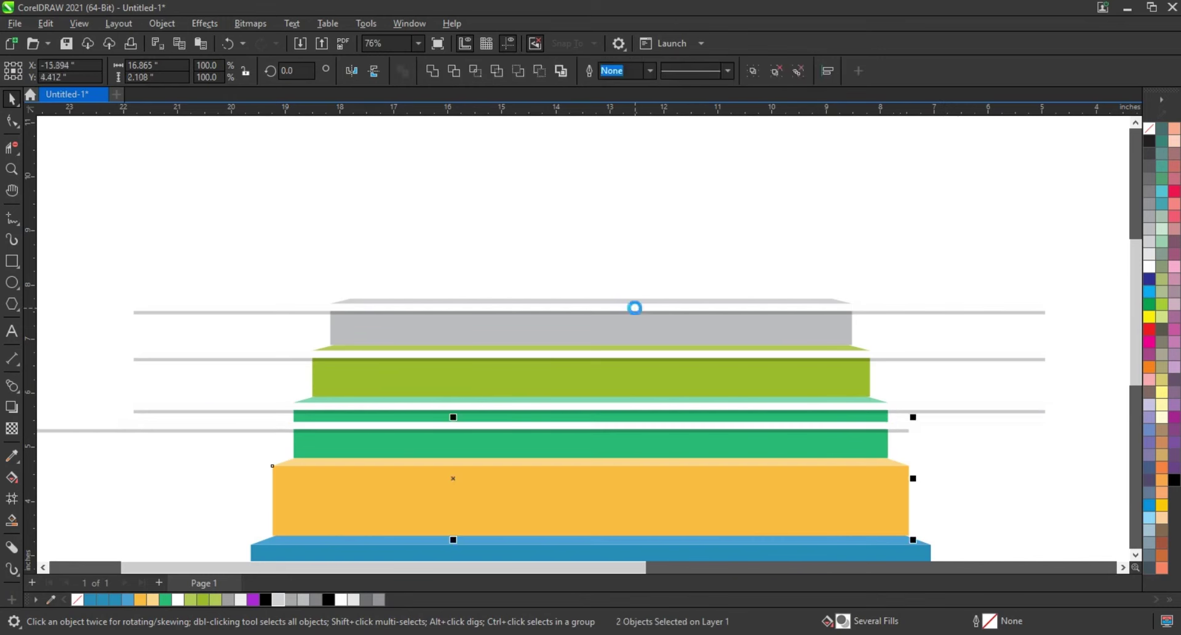
{"action": "key", "text": "c"}
{"action": "scroll", "coordinate": [596, 295], "scroll_direction": "down", "scroll_amount": 2}
{"action": "key", "text": "Escape"}
Step: Align another line copy to the blue step's top, then select all five lines
{"action": "left_click_drag", "start_coordinate": [861, 410], "coordinate": [861, 425]}
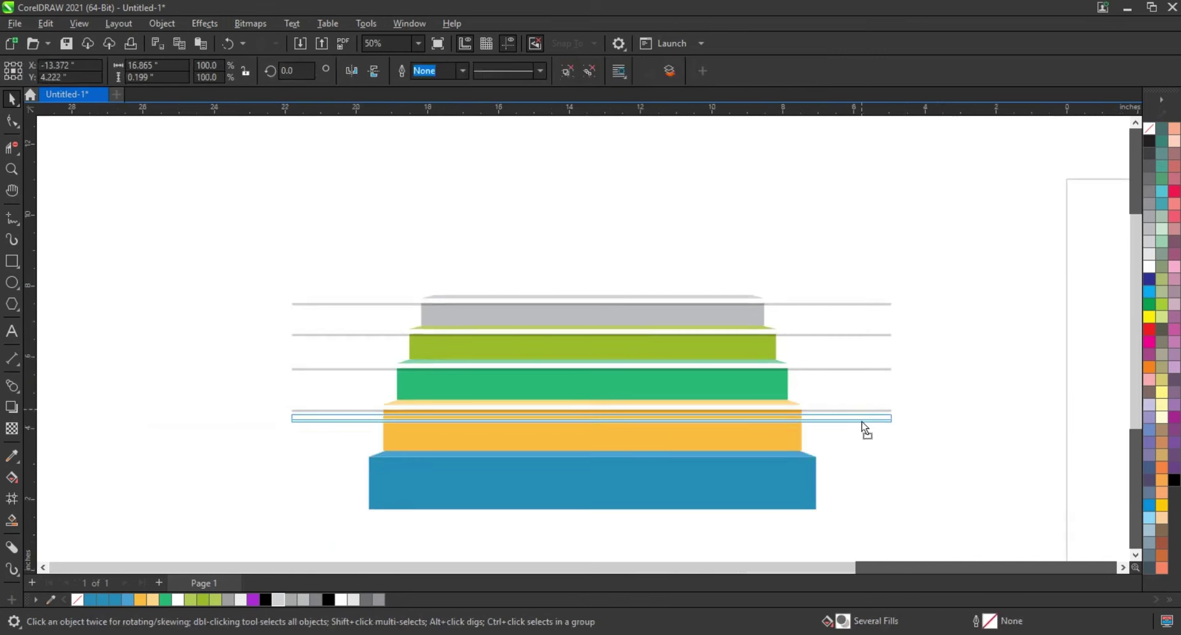
{"action": "left_click", "coordinate": [810, 470], "text": "shift"}
{"action": "key", "text": "t"}
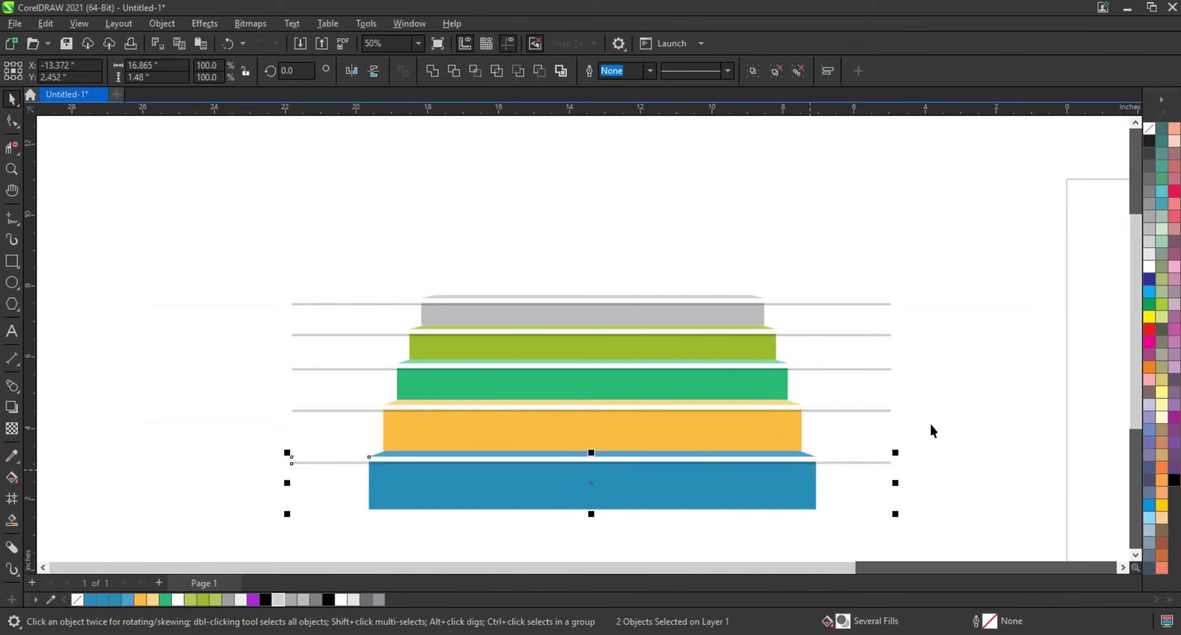
{"action": "key", "text": "Escape"}
{"action": "left_click", "coordinate": [879, 462]}
{"action": "left_click", "coordinate": [877, 410], "text": "shift"}
{"action": "key", "text": "ctrl+g"}
{"action": "key", "text": "ctrl+u"}
{"action": "left_click", "coordinate": [876, 369], "text": "shift"}
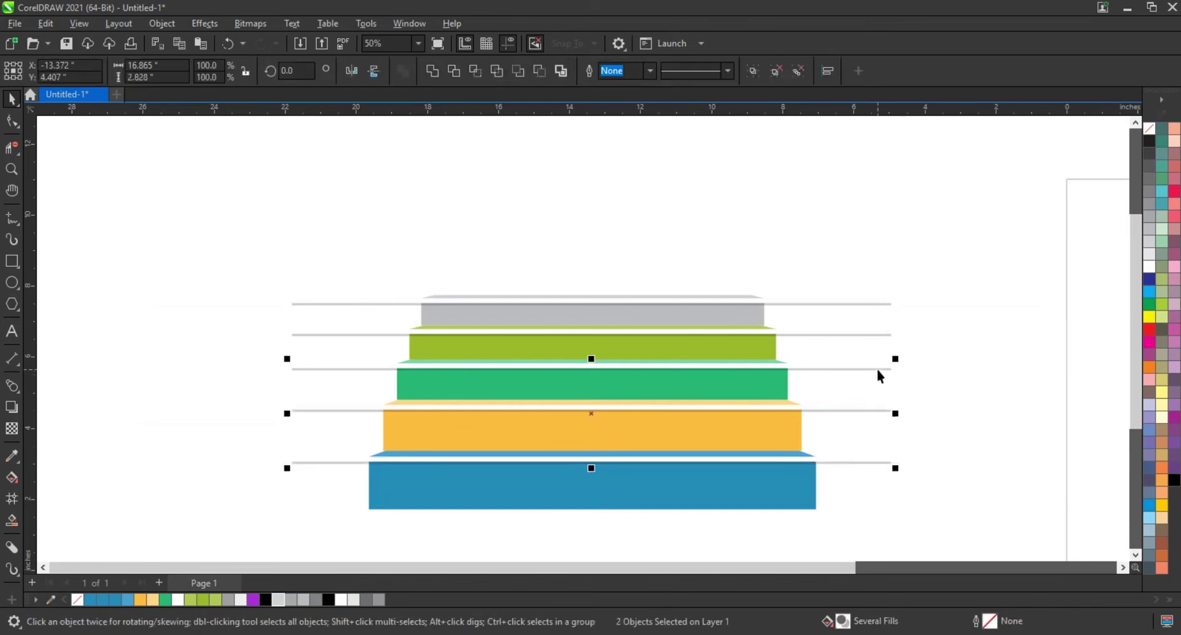
{"action": "left_click", "coordinate": [876, 335], "text": "shift"}
{"action": "left_click", "coordinate": [875, 304], "text": "shift"}
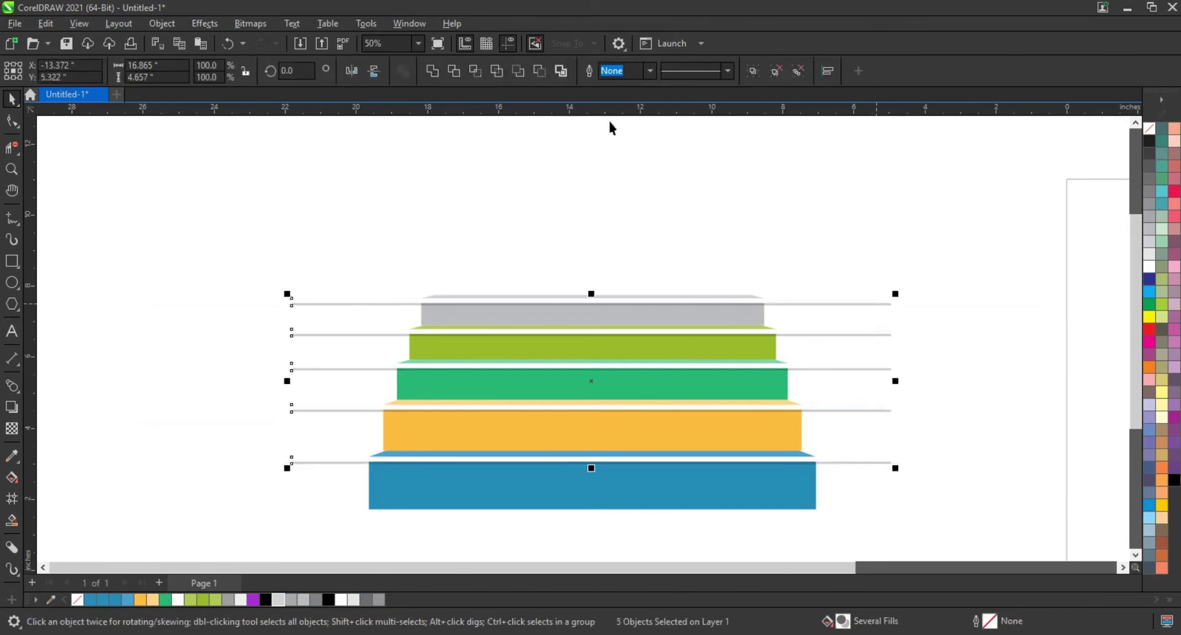
Step: Draw a large background rectangle behind the steps, stretch it taller, and zoom to fit
{"action": "left_click", "coordinate": [642, 213]}
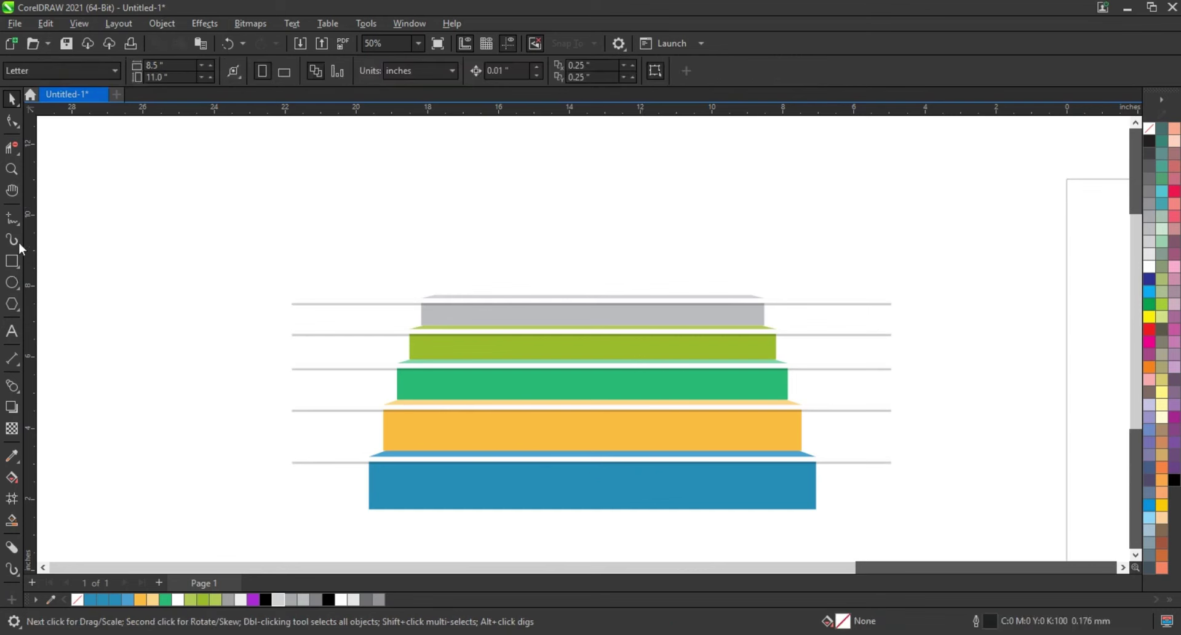
{"action": "left_click", "coordinate": [11, 261]}
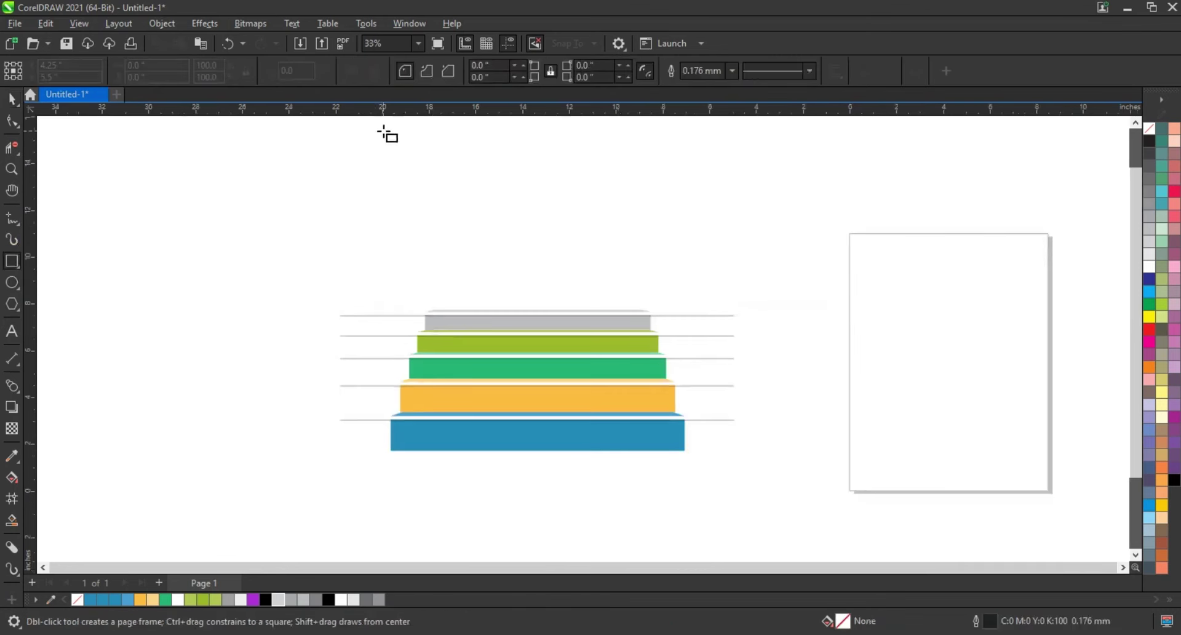
{"action": "left_click_drag", "start_coordinate": [387, 131], "coordinate": [695, 451]}
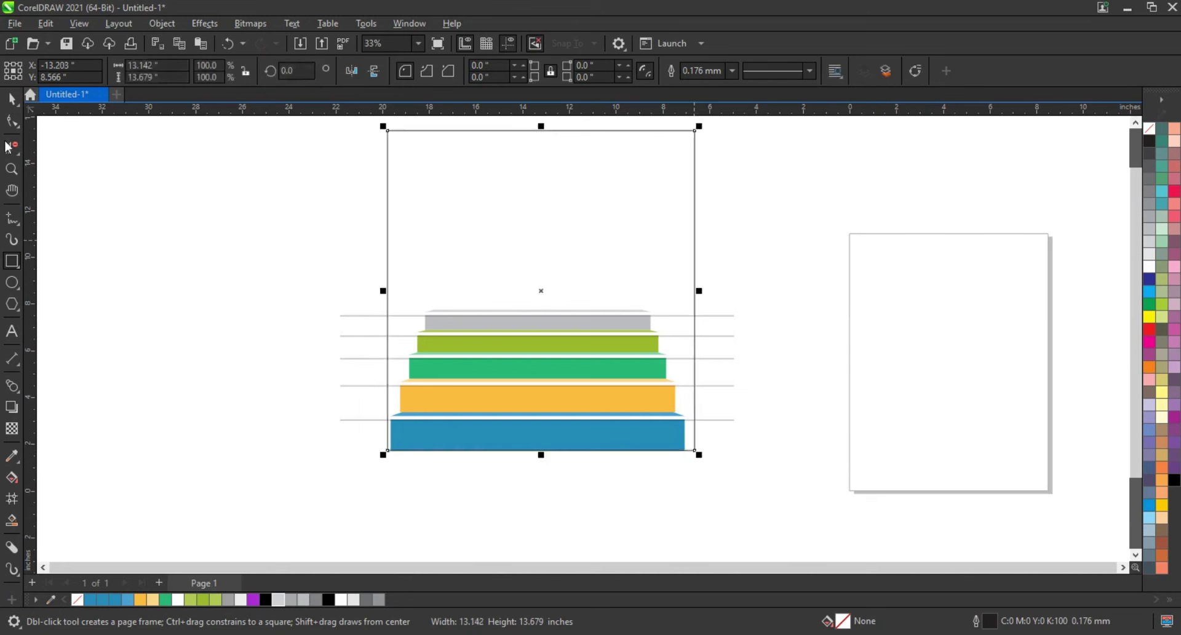
{"action": "left_click", "coordinate": [10, 100]}
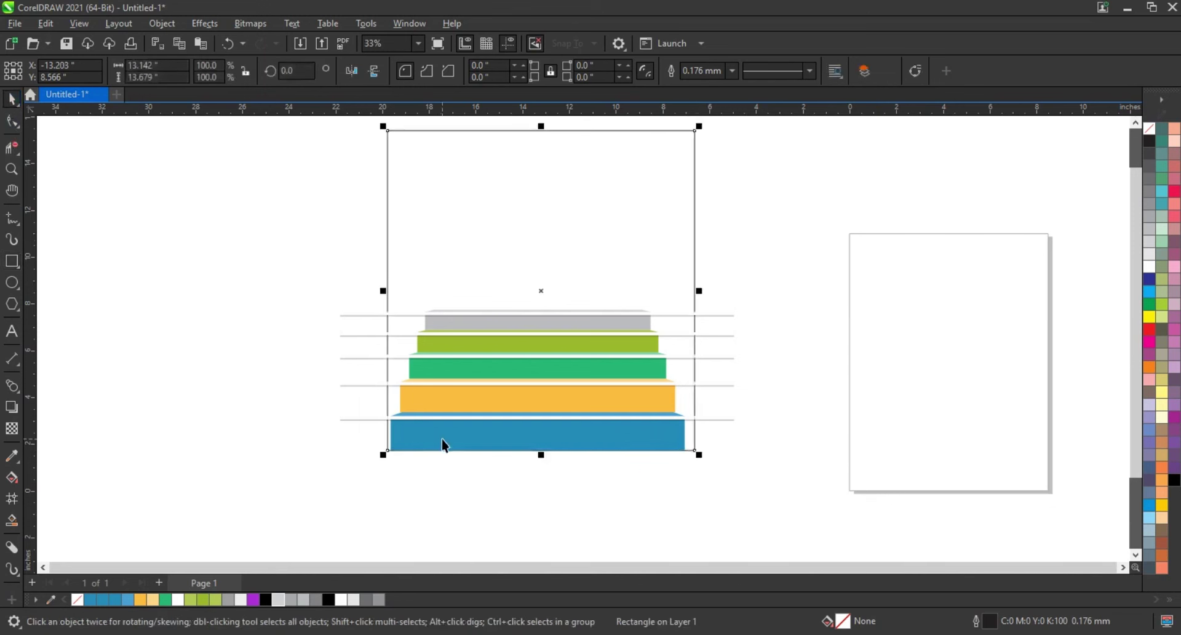
{"action": "left_click", "coordinate": [427, 493]}
{"action": "left_click", "coordinate": [562, 454]}
{"action": "scroll", "coordinate": [562, 467], "scroll_direction": "down", "scroll_amount": 1}
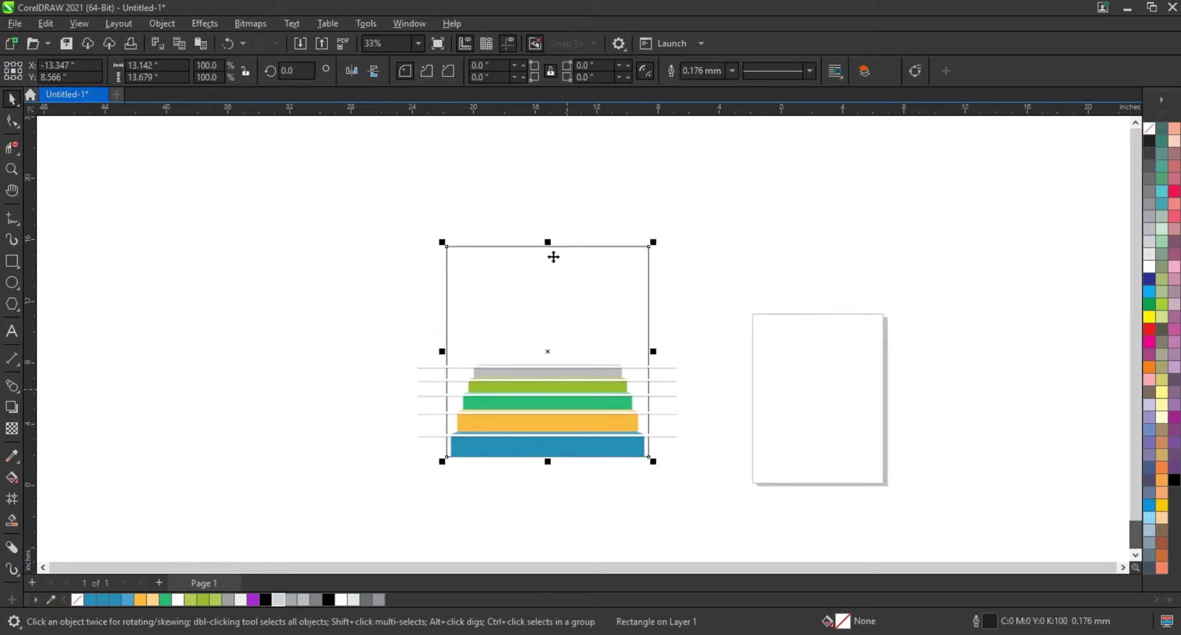
{"action": "left_click_drag", "start_coordinate": [548, 243], "coordinate": [545, 228]}
{"action": "left_click_drag", "start_coordinate": [396, 189], "coordinate": [680, 477]}
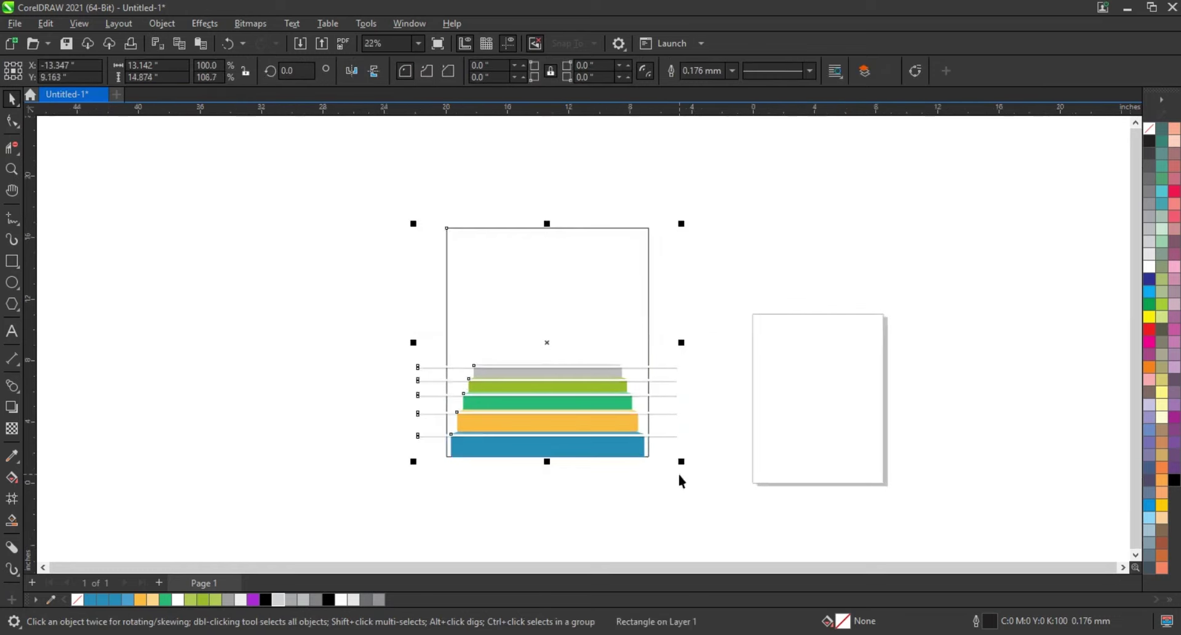
{"action": "key", "text": "shift+F2"}
Step: Fill the background rectangle with a light grey
{"action": "left_click", "coordinate": [751, 343]}
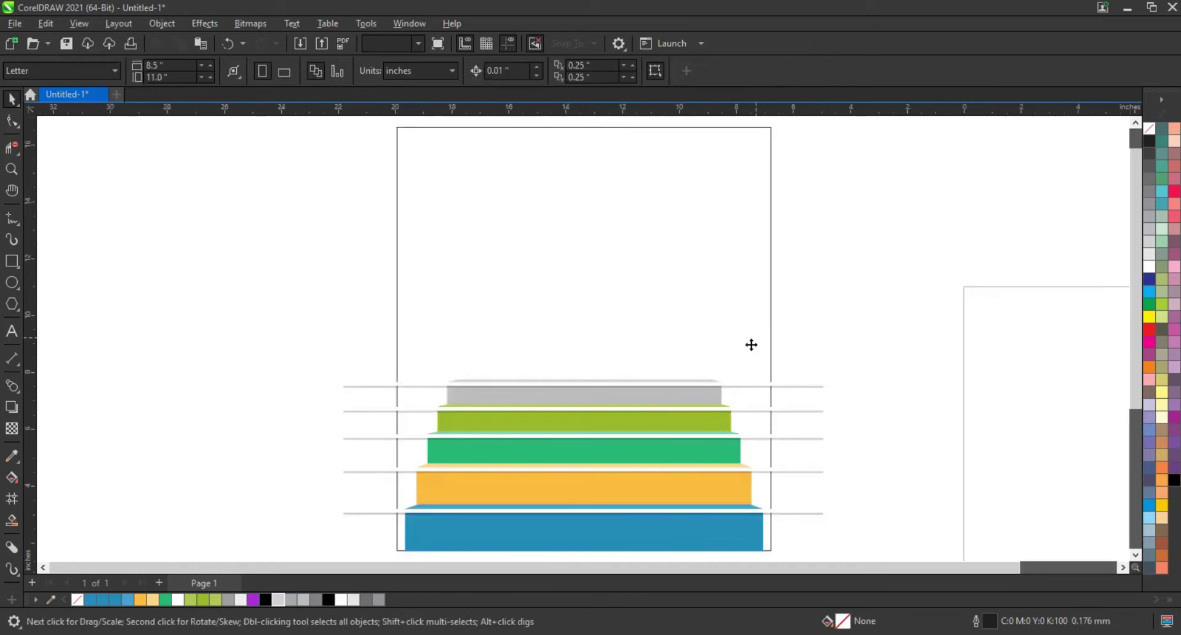
{"action": "left_click", "coordinate": [1149, 241]}
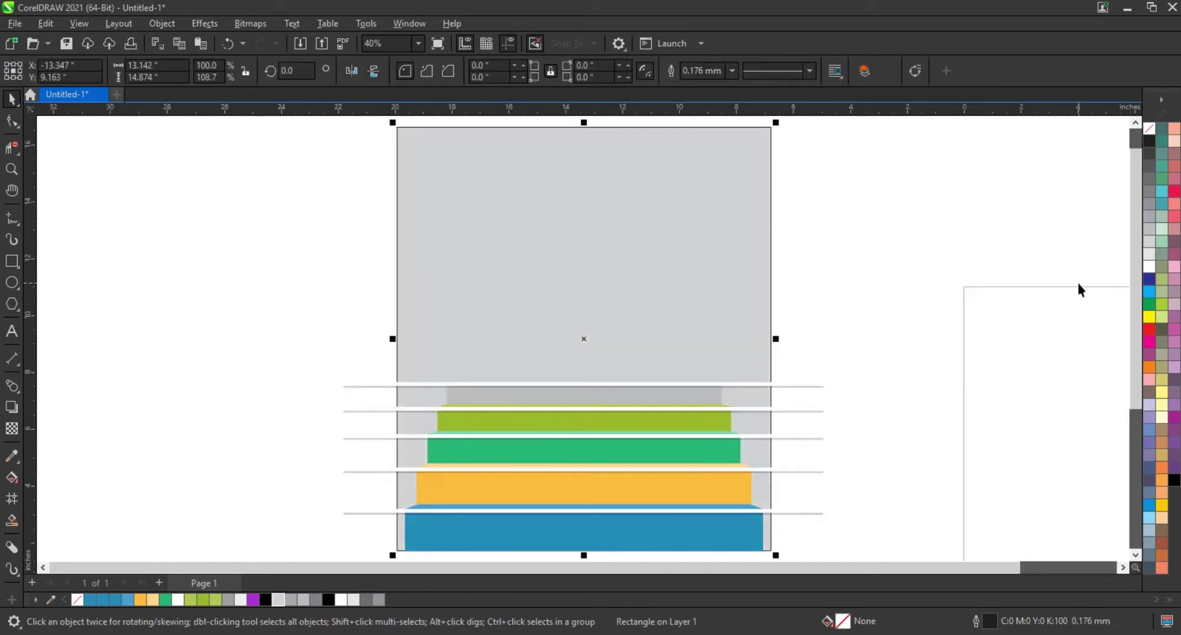
{"action": "left_click", "coordinate": [1147, 253]}
{"action": "left_click", "coordinate": [901, 348]}
Step: Shift-select all five horizontal lines across the stairs, then deselect them
{"action": "left_click", "coordinate": [821, 387]}
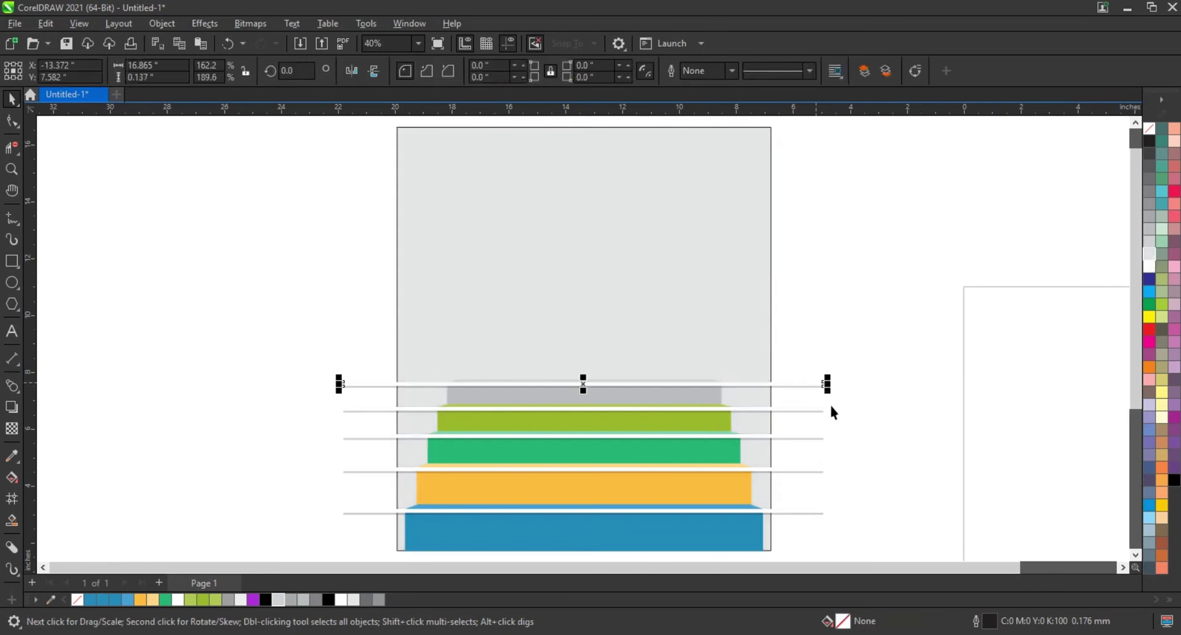
{"action": "left_click", "coordinate": [821, 410], "text": "shift"}
{"action": "left_click", "coordinate": [824, 438], "text": "shift"}
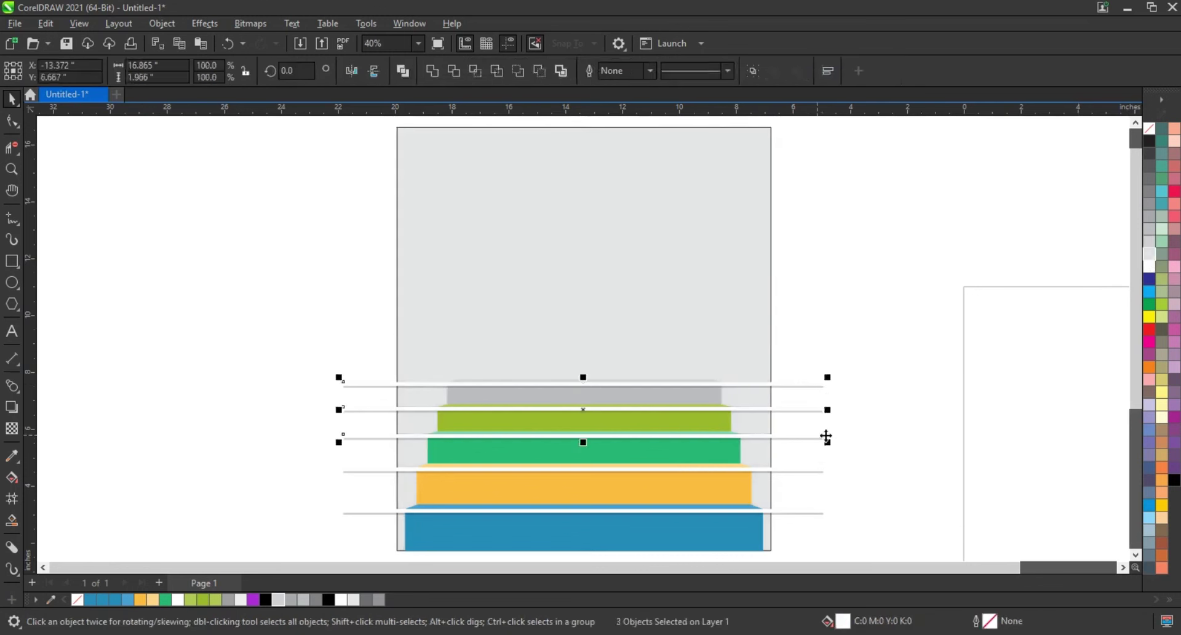
{"action": "left_click", "coordinate": [823, 472], "text": "shift"}
{"action": "left_click", "coordinate": [815, 513], "text": "shift"}
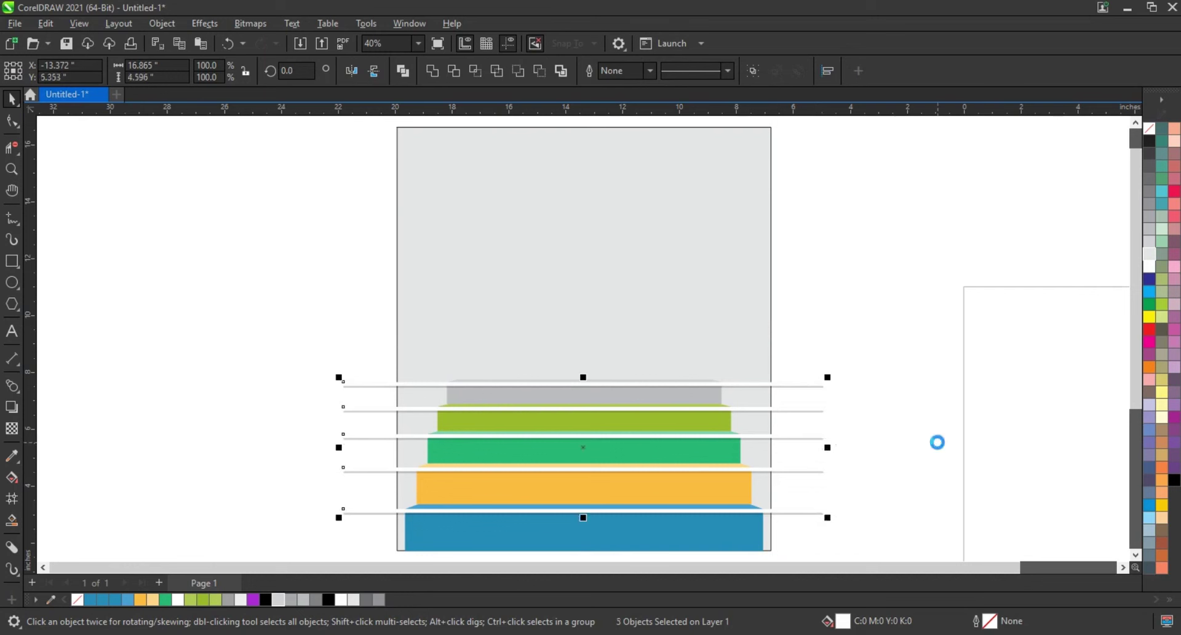
{"action": "left_click", "coordinate": [863, 355]}
{"action": "scroll", "coordinate": [343, 353], "scroll_direction": "down", "scroll_amount": 1}
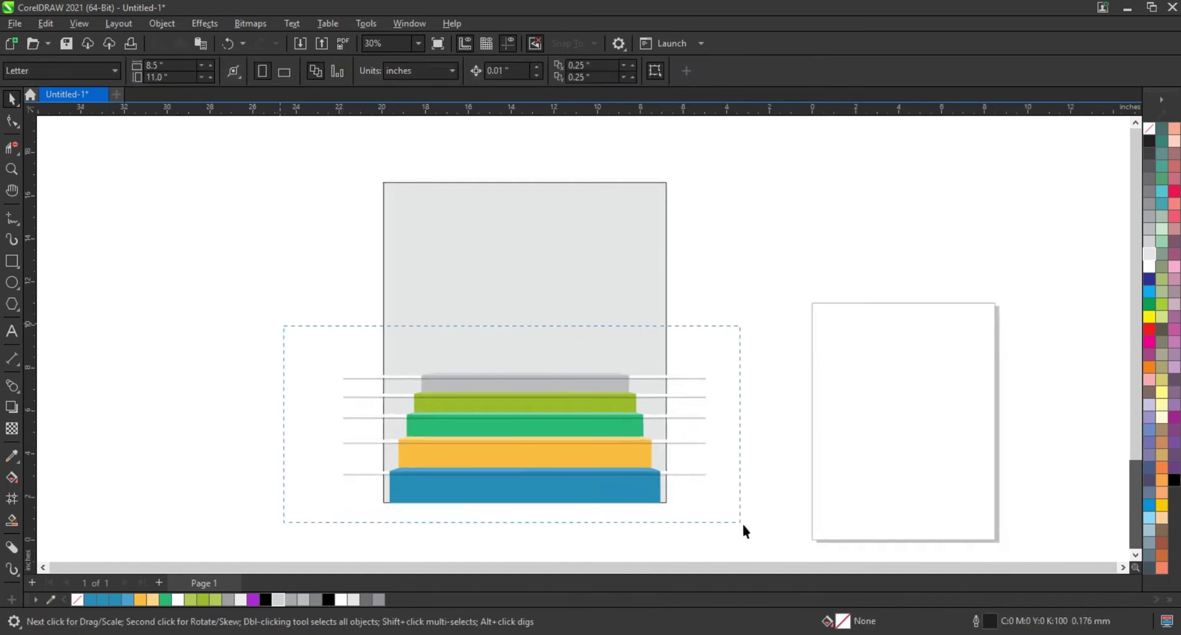
Step: Remove outlines from the stairs and lines and PowerClip them inside the grey background rectangle
{"action": "left_click_drag", "start_coordinate": [741, 521], "coordinate": [747, 523]}
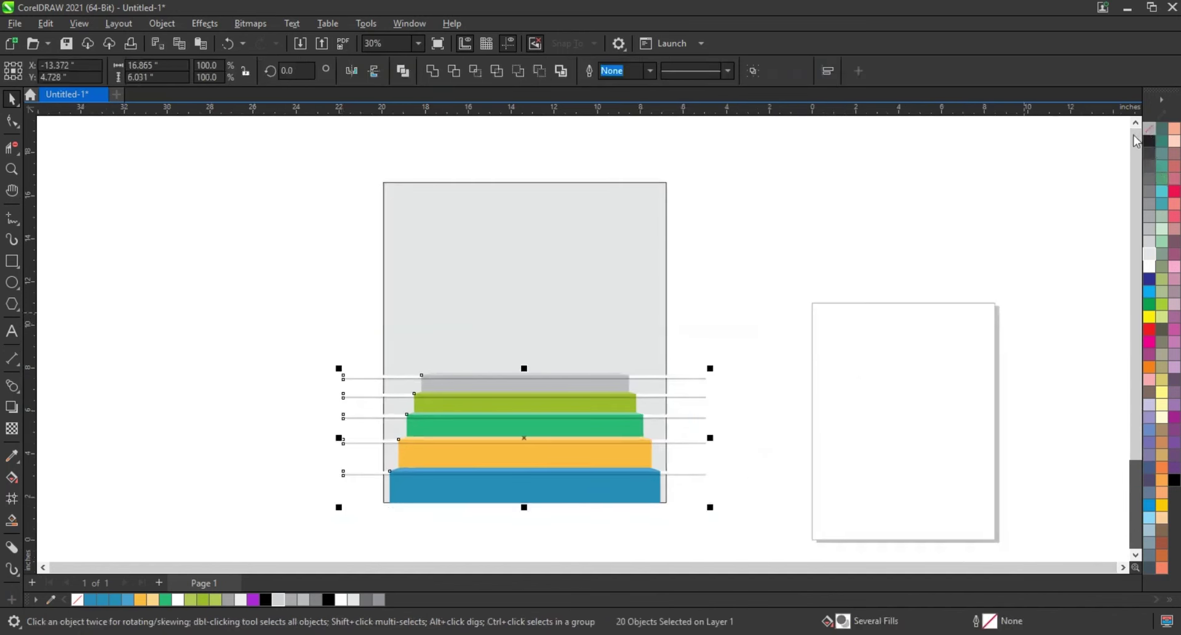
{"action": "right_click", "coordinate": [1149, 128]}
{"action": "left_click", "coordinate": [1076, 137]}
{"action": "right_click", "coordinate": [496, 412]}
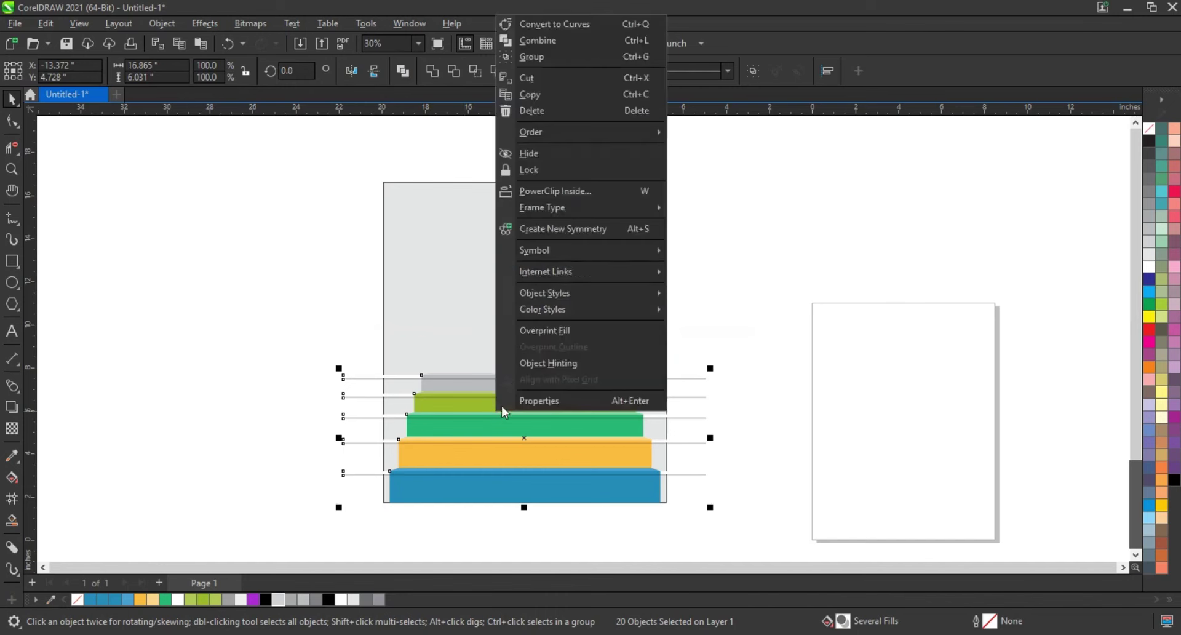
{"action": "left_click", "coordinate": [547, 289]}
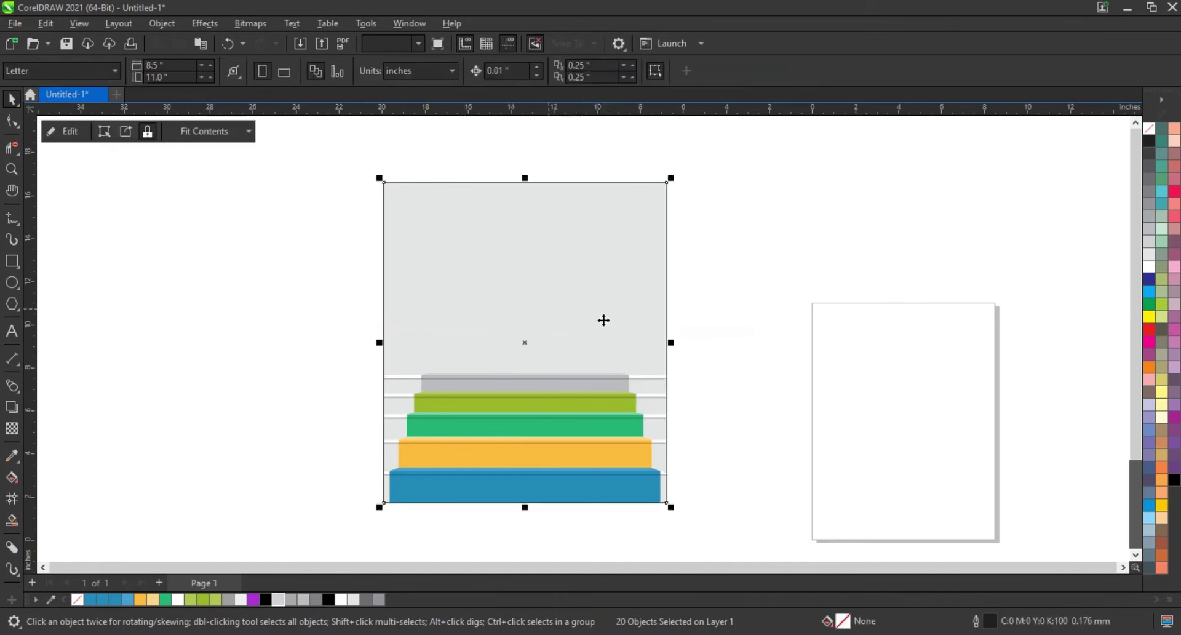
{"action": "scroll", "coordinate": [606, 322], "scroll_direction": "up", "scroll_amount": 1}
{"action": "left_click", "coordinate": [200, 337]}
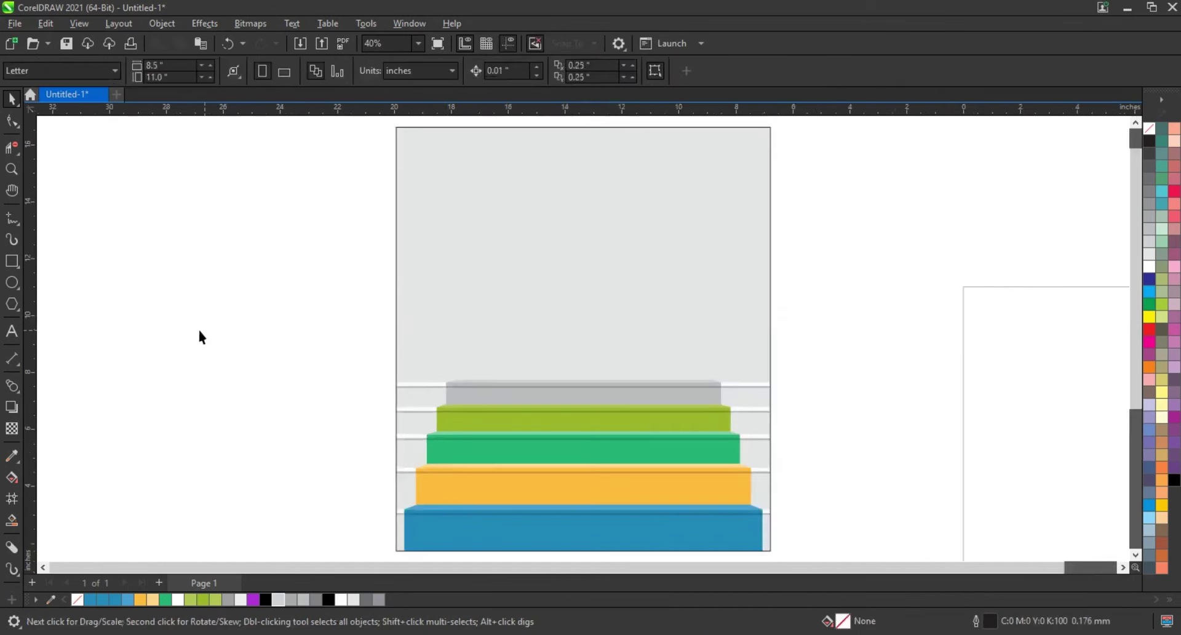
{"action": "left_click", "coordinate": [12, 168]}
{"action": "left_click_drag", "start_coordinate": [359, 274], "coordinate": [838, 488]}
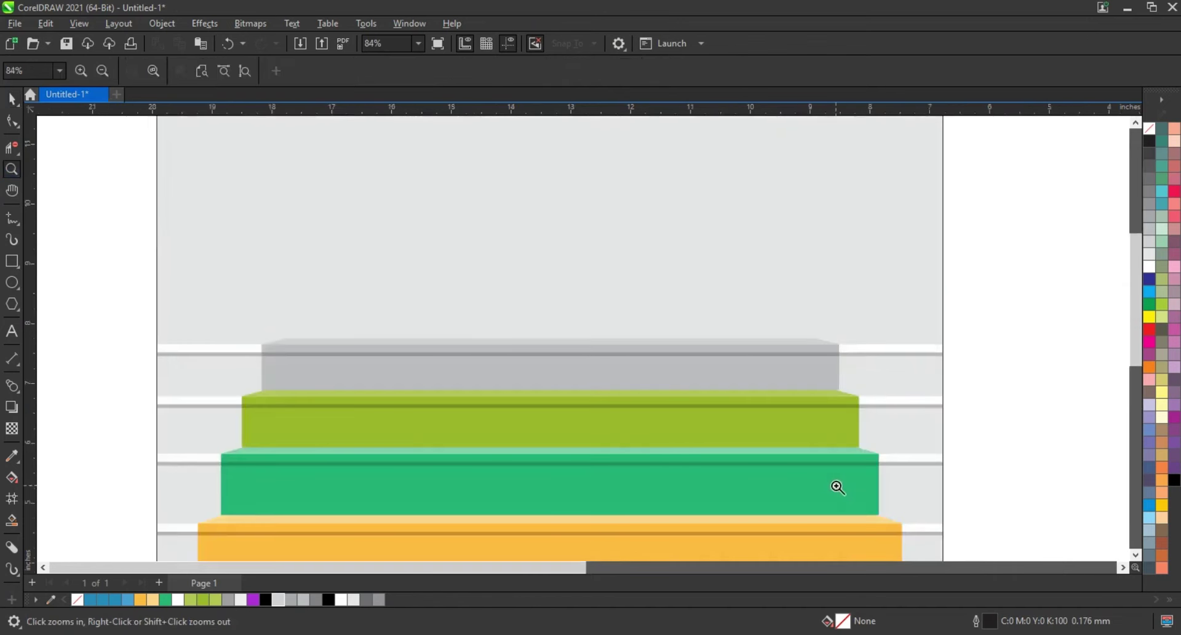
{"action": "right_click", "coordinate": [838, 487]}
Step: Draw a grey triangle, centre it horizontally on the page, and enlarge and widen it
{"action": "left_click", "coordinate": [12, 303]}
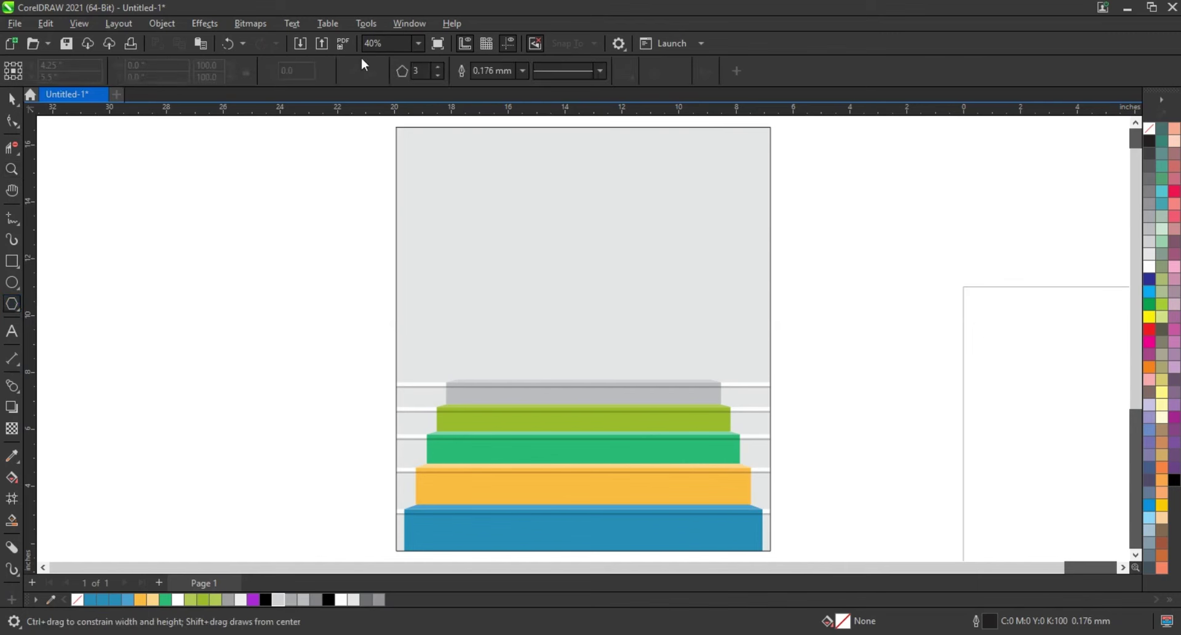
{"action": "mouse_move", "coordinate": [245, 264]}
{"action": "left_mouse_down"}
{"action": "mouse_move", "coordinate": [286, 308]}
{"action": "mouse_move", "coordinate": [685, 272]}
{"action": "left_mouse_up"}
{"action": "left_click", "coordinate": [12, 99]}
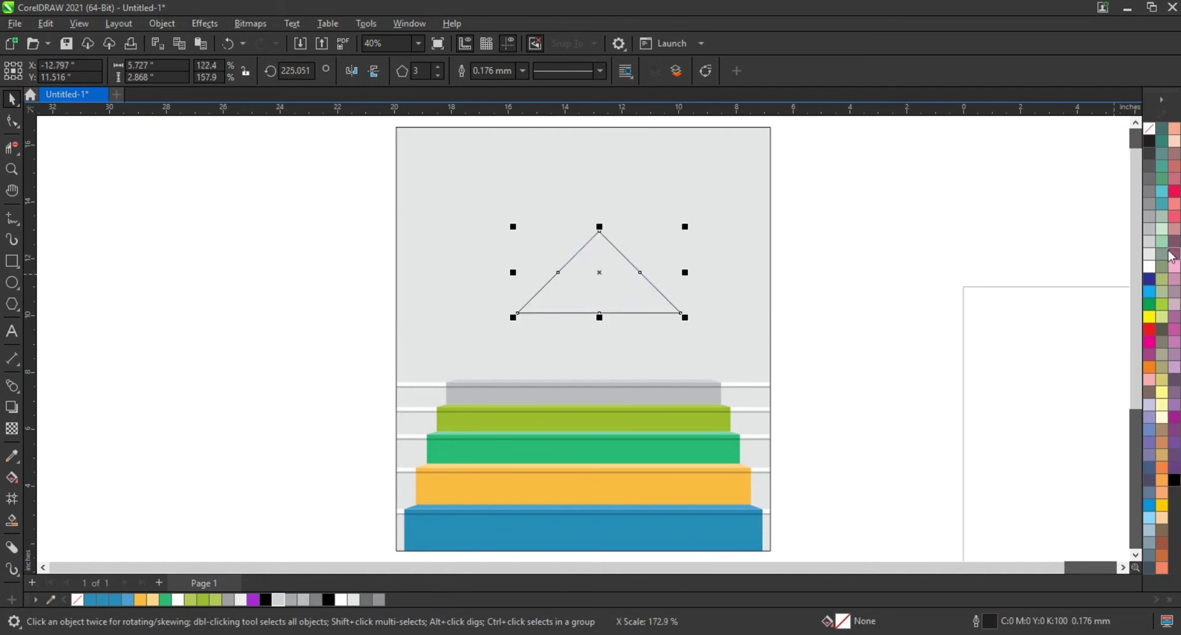
{"action": "left_click", "coordinate": [1152, 227]}
{"action": "left_click", "coordinate": [775, 277], "text": "shift"}
{"action": "key", "text": "c"}
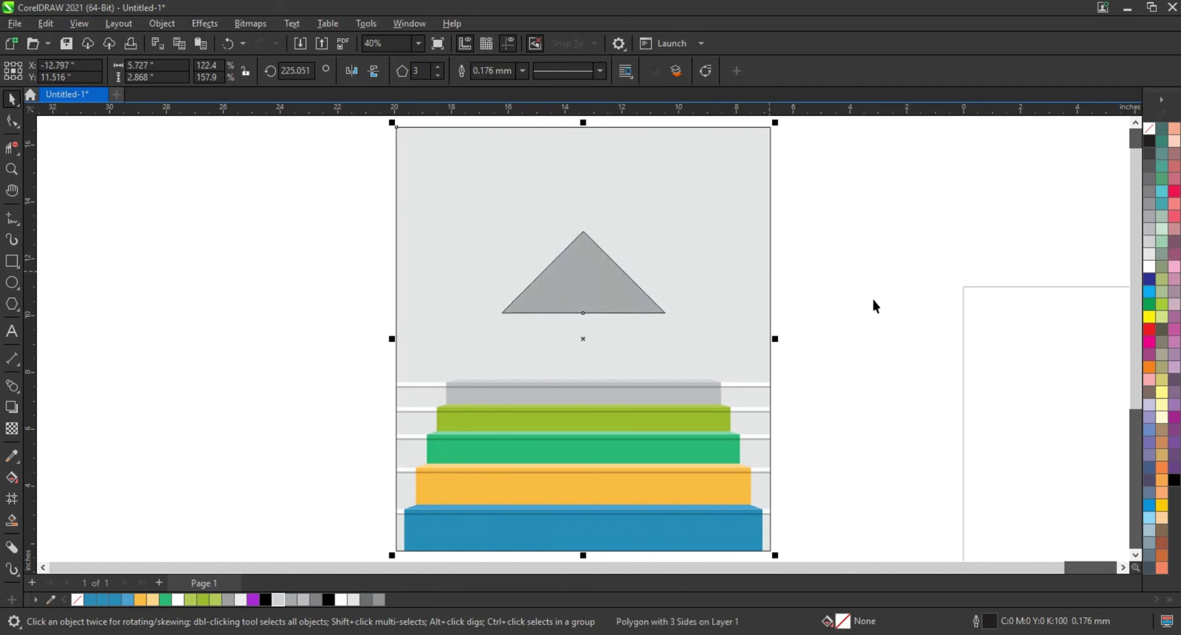
{"action": "left_click", "coordinate": [873, 297]}
{"action": "left_click", "coordinate": [625, 314]}
{"action": "left_click", "coordinate": [692, 327], "text": "shift"}
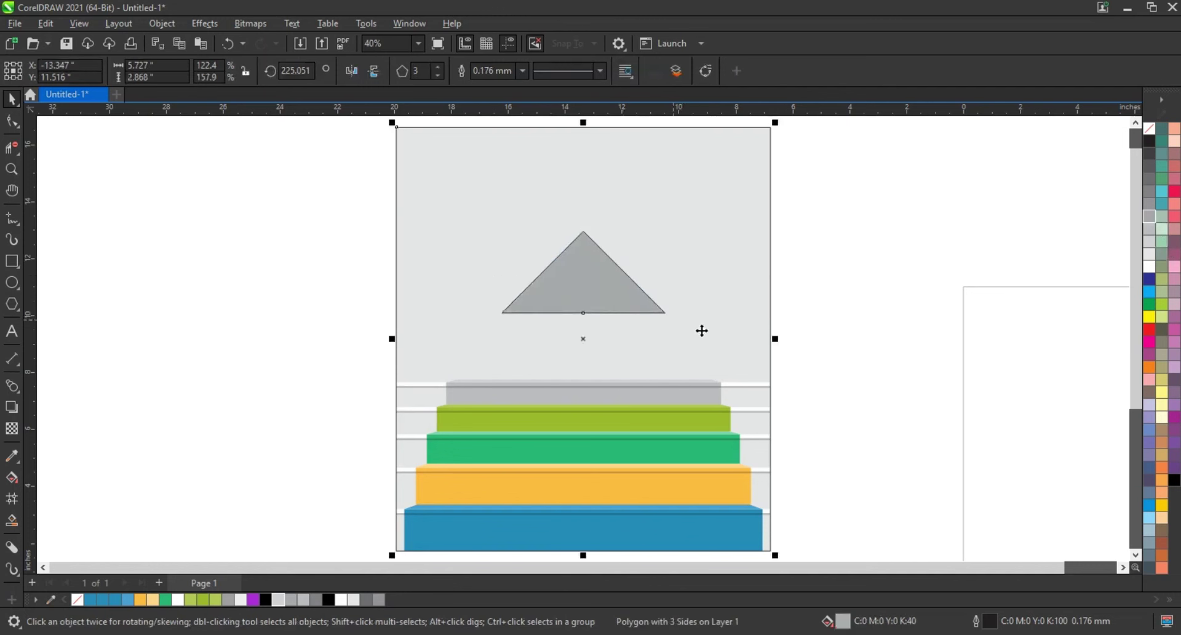
{"action": "left_click", "coordinate": [657, 311]}
{"action": "left_click_drag", "start_coordinate": [677, 326], "coordinate": [691, 334]}
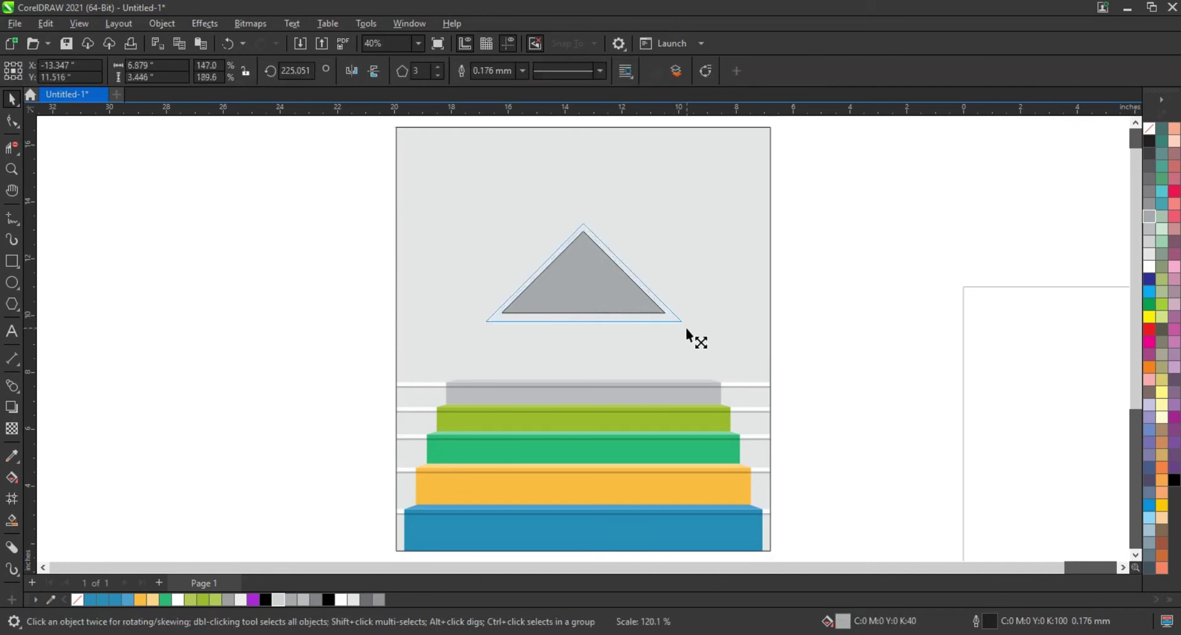
{"action": "left_click_drag", "start_coordinate": [687, 273], "coordinate": [700, 273]}
{"action": "left_click", "coordinate": [87, 315]}
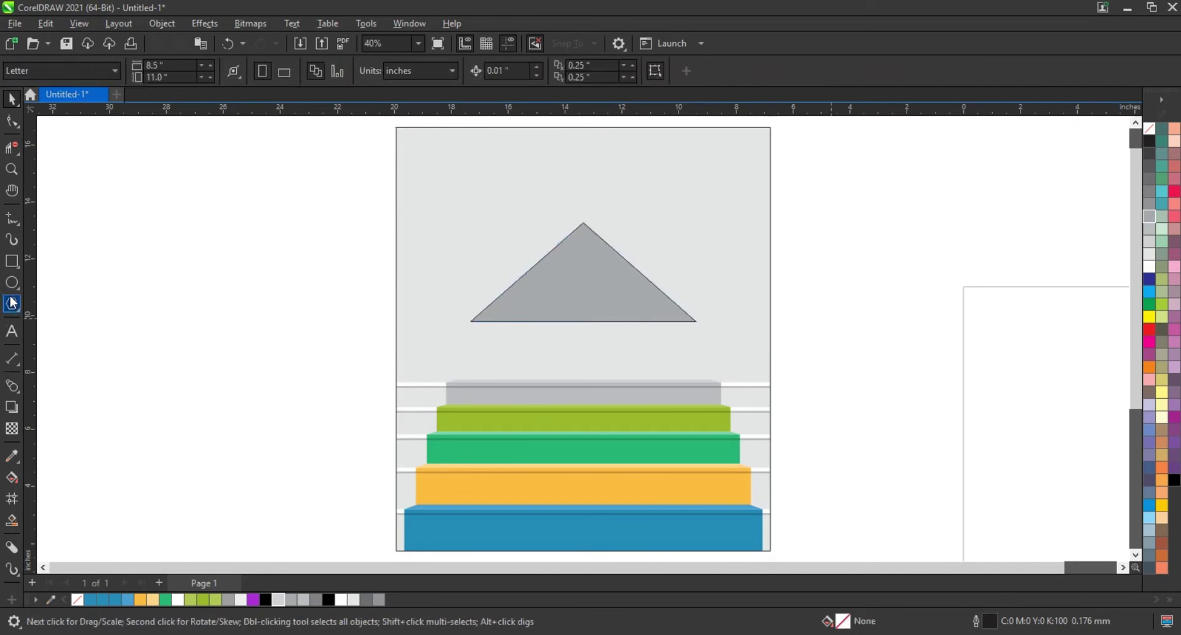
Step: Draw a rectangular shaft below the triangle and weld both into one arrow
{"action": "left_click", "coordinate": [12, 261]}
{"action": "left_click_drag", "start_coordinate": [507, 320], "coordinate": [657, 379]}
{"action": "key", "text": "F10"}
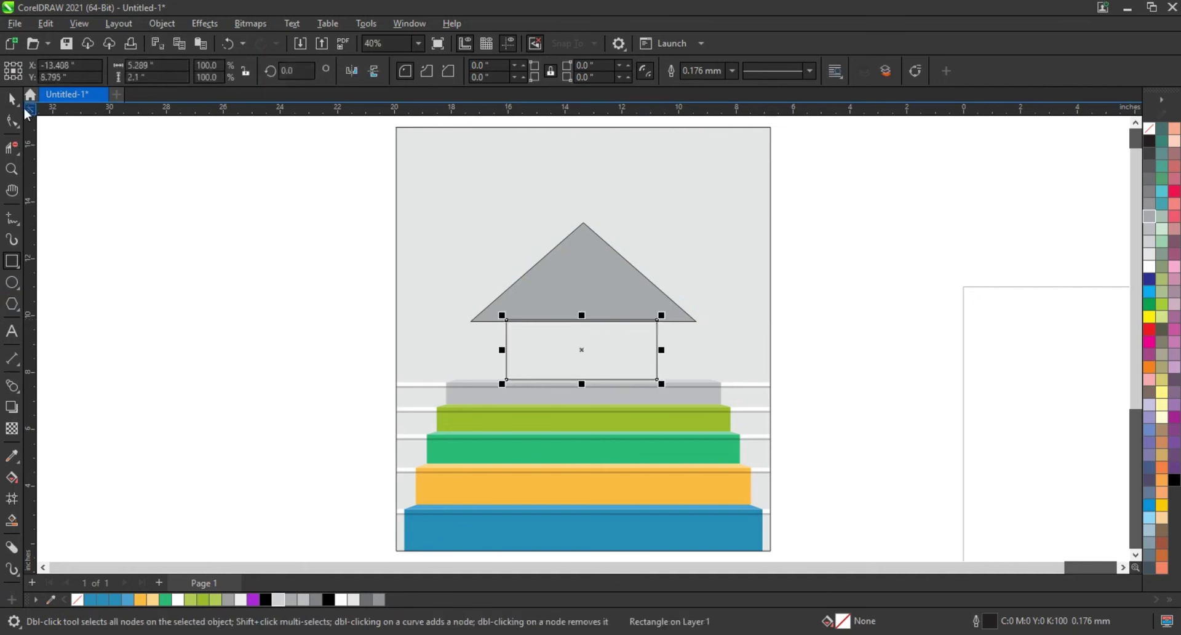
{"action": "key", "text": "space"}
{"action": "left_click", "coordinate": [579, 286], "text": "shift"}
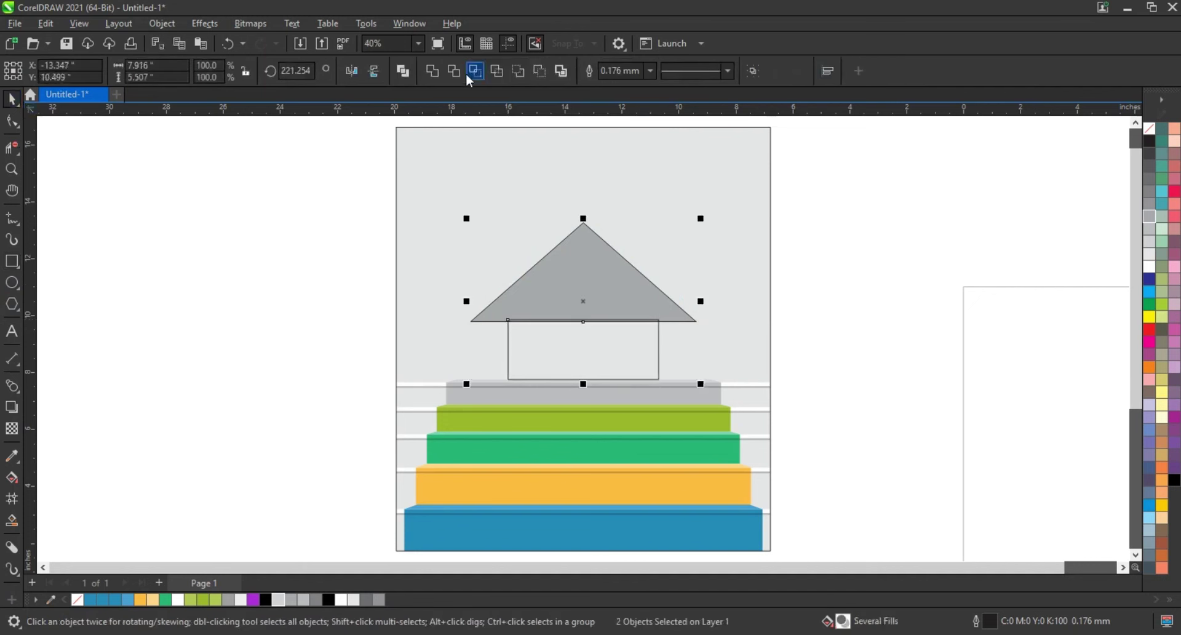
{"action": "left_click", "coordinate": [433, 71]}
{"action": "left_click", "coordinate": [753, 260], "text": "shift"}
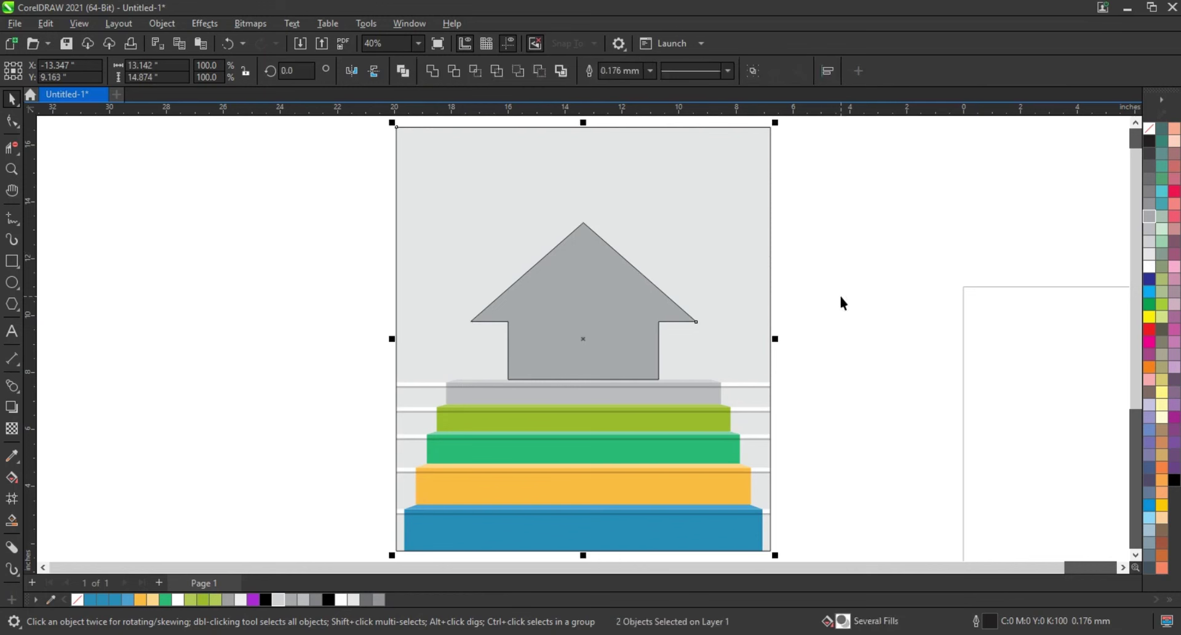
{"action": "left_click", "coordinate": [597, 323]}
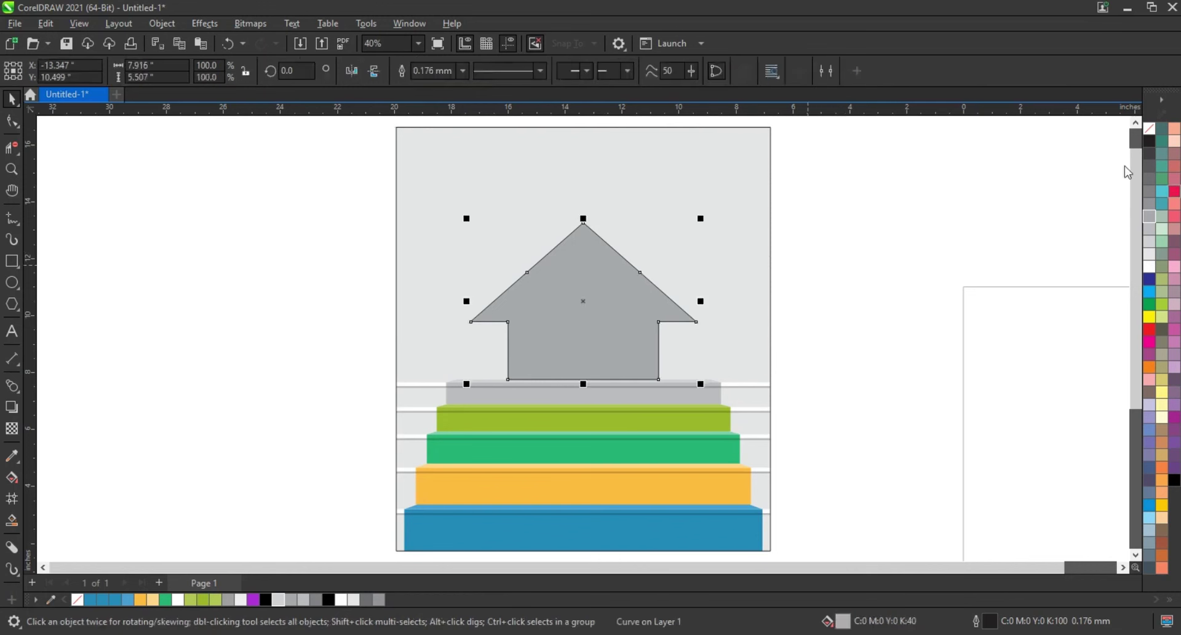
Step: Give the arrow no outline and a lighter grey fill, then zoom to inspect it
{"action": "right_click", "coordinate": [1149, 131]}
{"action": "left_click", "coordinate": [1101, 137]}
{"action": "left_click", "coordinate": [941, 255]}
{"action": "left_click", "coordinate": [620, 312]}
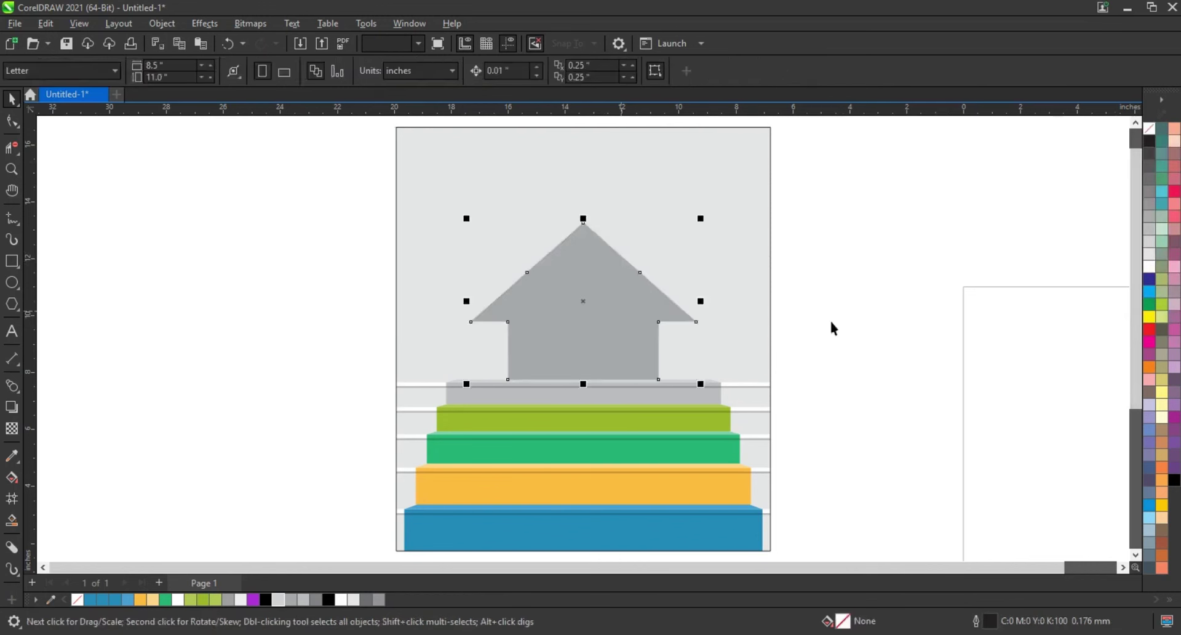
{"action": "left_click", "coordinate": [1149, 229]}
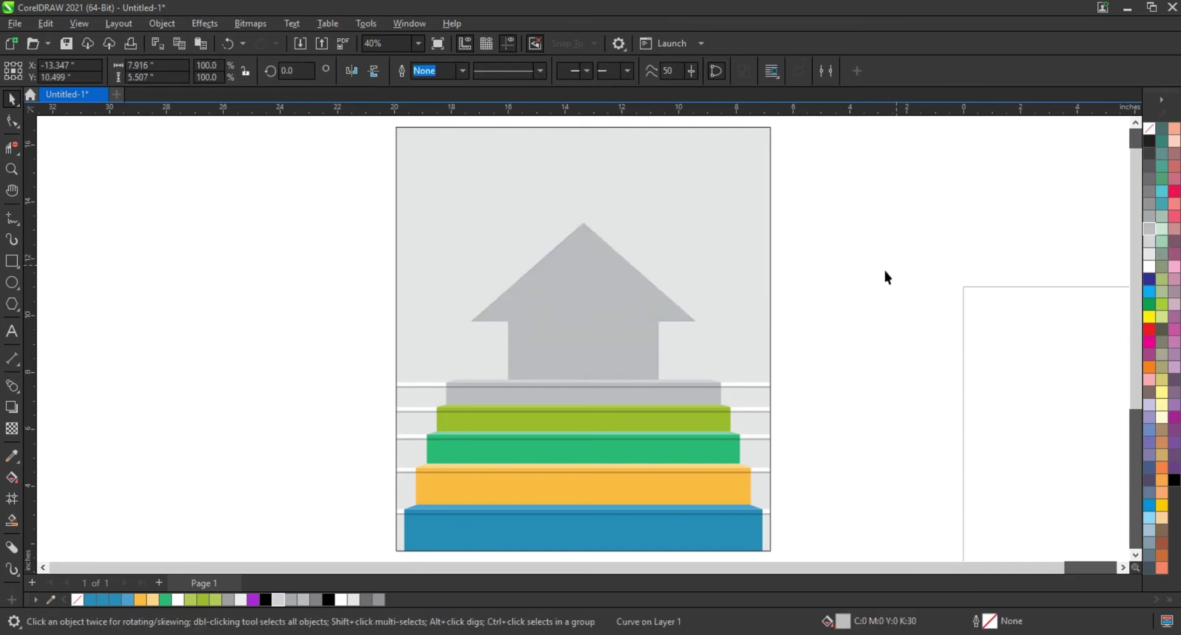
{"action": "left_click", "coordinate": [868, 302]}
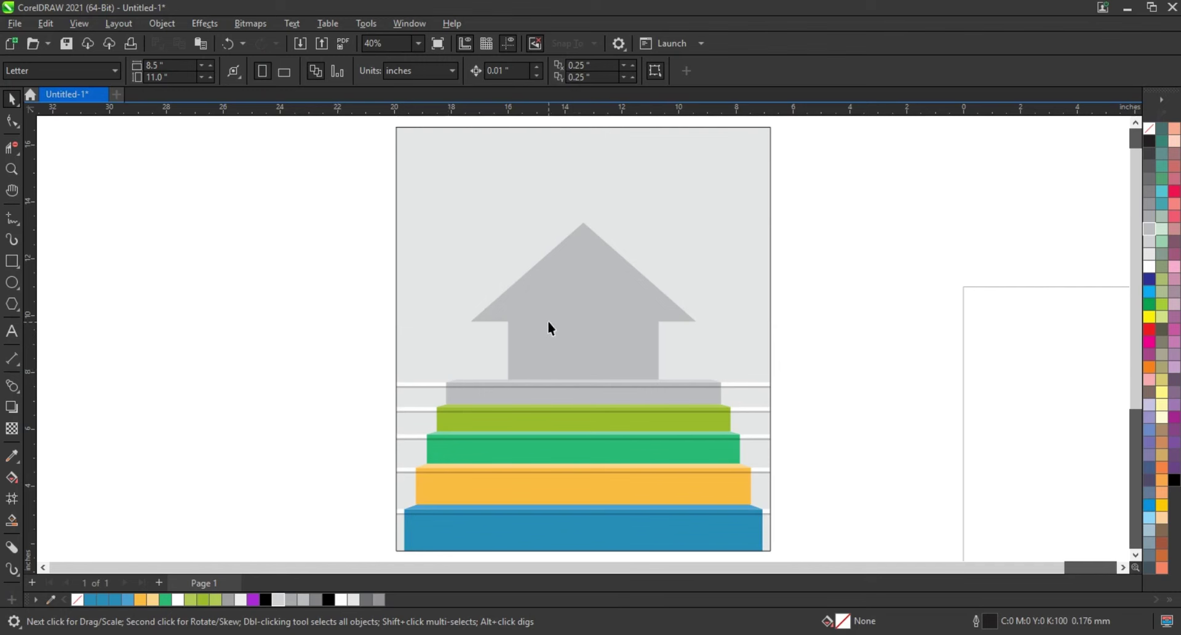
{"action": "left_click", "coordinate": [11, 169]}
{"action": "left_click_drag", "start_coordinate": [310, 339], "coordinate": [829, 545]}
{"action": "right_click", "coordinate": [707, 443]}
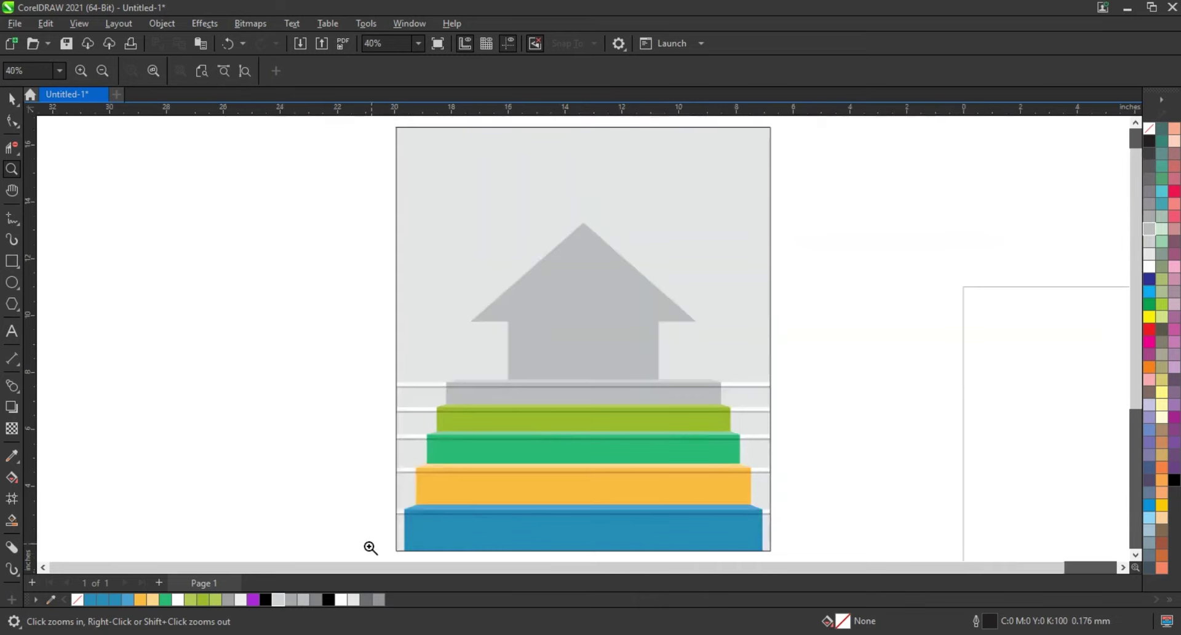
Step: Select the clipped artwork and zoom to check the STEP 1–5 and FINISH labels
{"action": "key", "text": "space"}
{"action": "left_click", "coordinate": [599, 218]}
{"action": "key", "text": "space"}
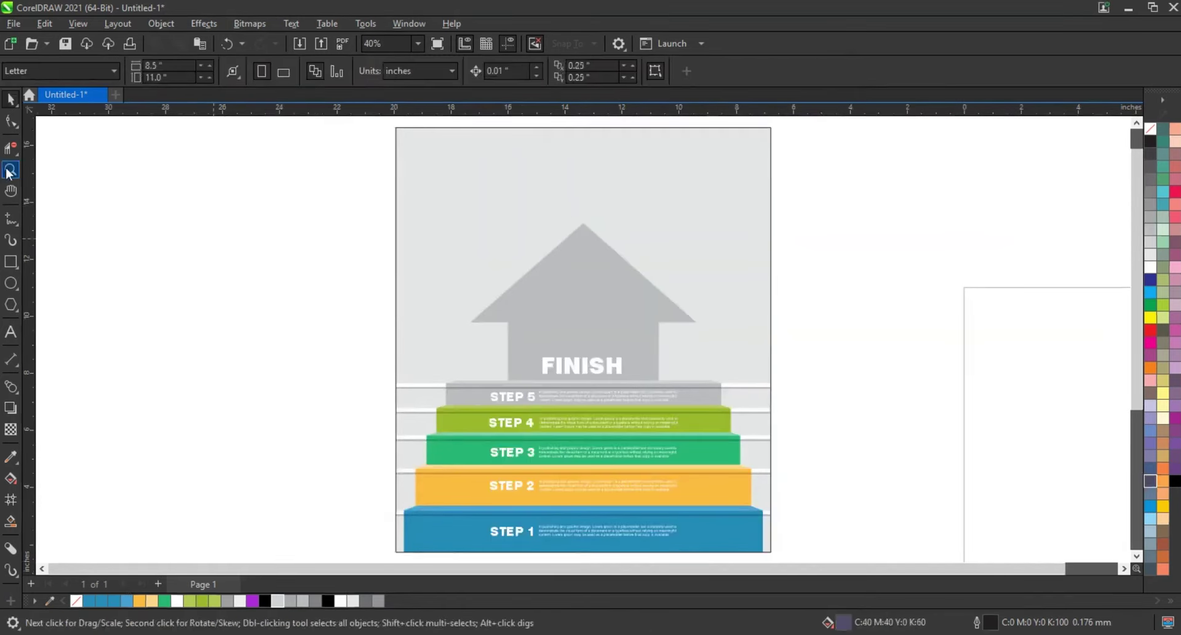
{"action": "scroll", "coordinate": [793, 548], "scroll_direction": "up", "scroll_amount": 2}
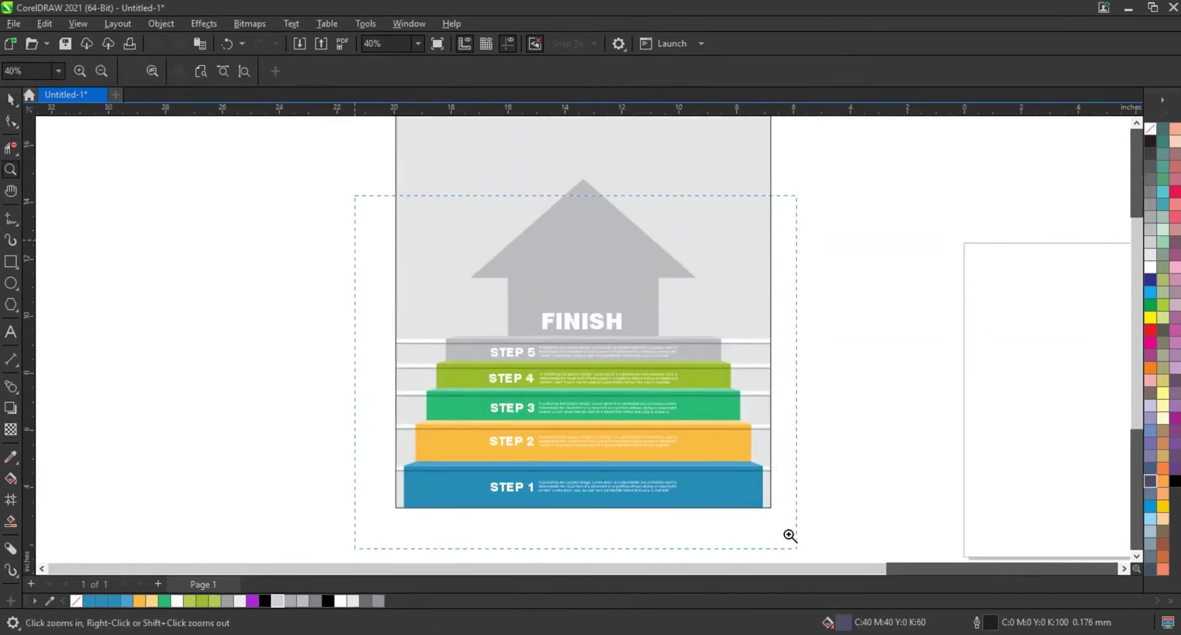